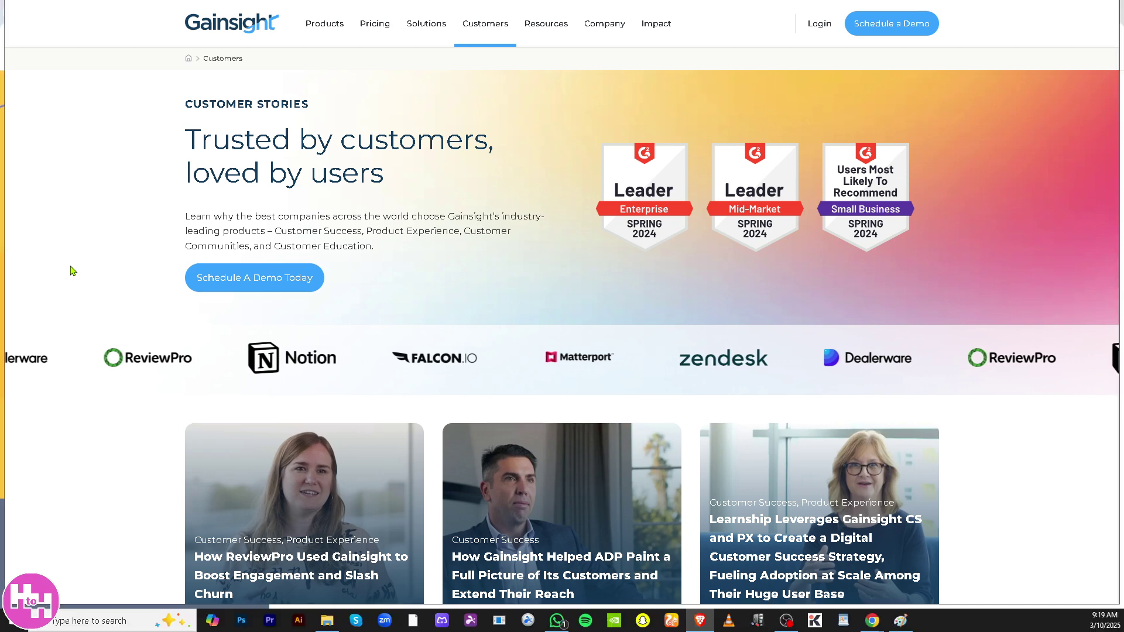
- Switch the browser to full screen and go to the Schedule A Demo page
{"action": "key", "text": "F11"}
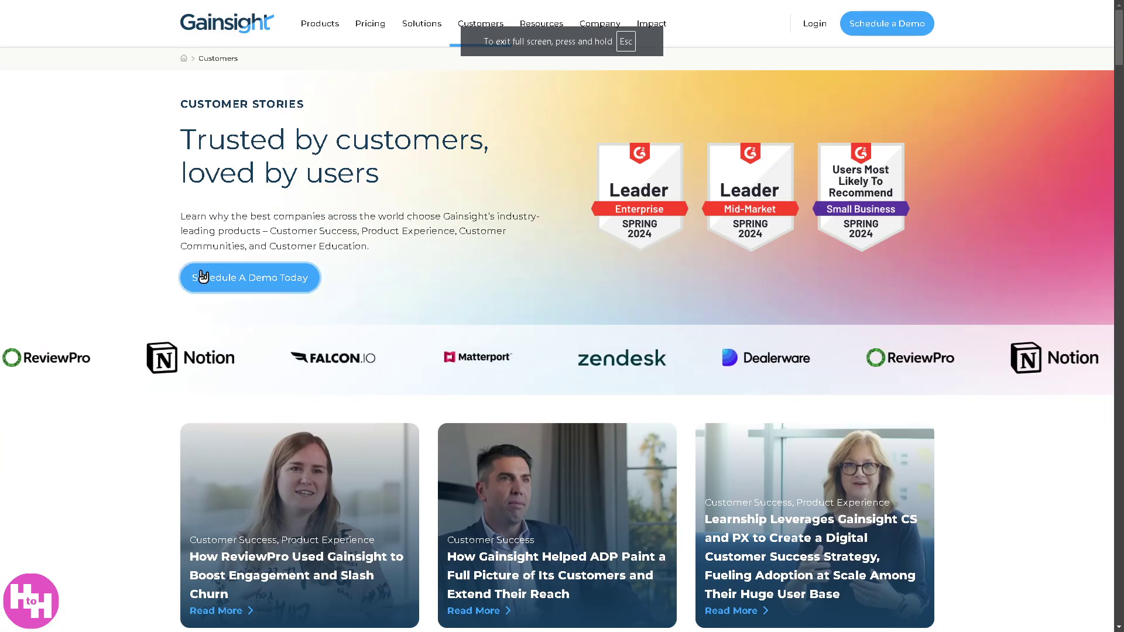
{"action": "left_click", "coordinate": [227, 285]}
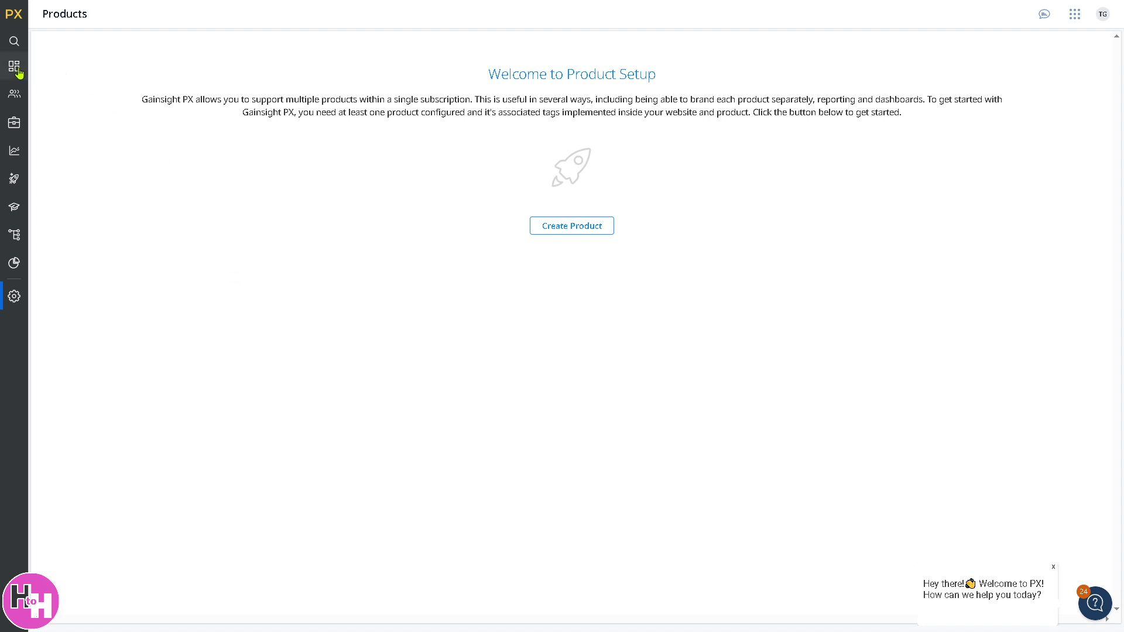
{"action": "mouse_move", "coordinate": [11, 60]}
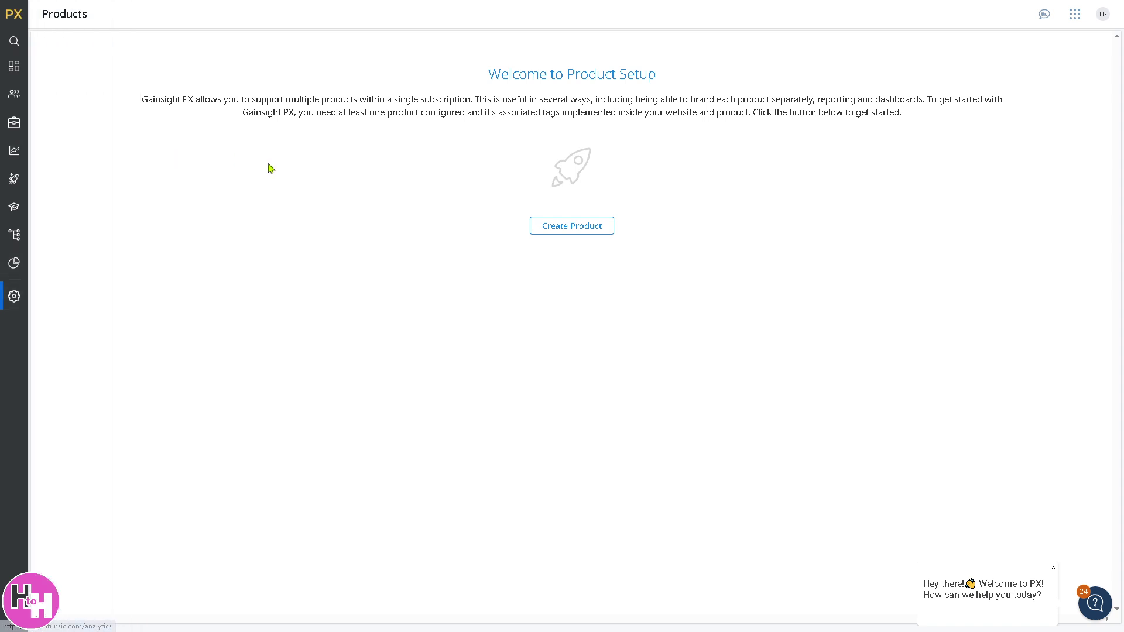
- Create the product 'How to Hermione' with the description 'How to Gainsight PX Software'
{"action": "left_click", "coordinate": [575, 230]}
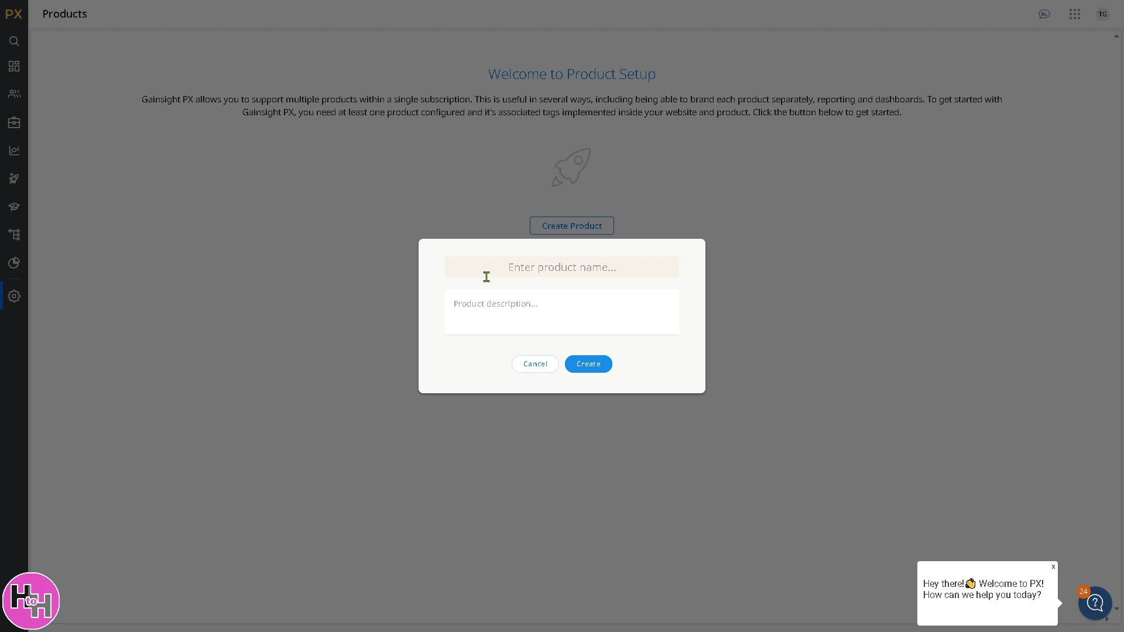
{"action": "type", "text": "How to Hermione"}
{"action": "left_click", "coordinate": [529, 319]}
{"action": "type", "text": "How to Gainsight PX Software"}
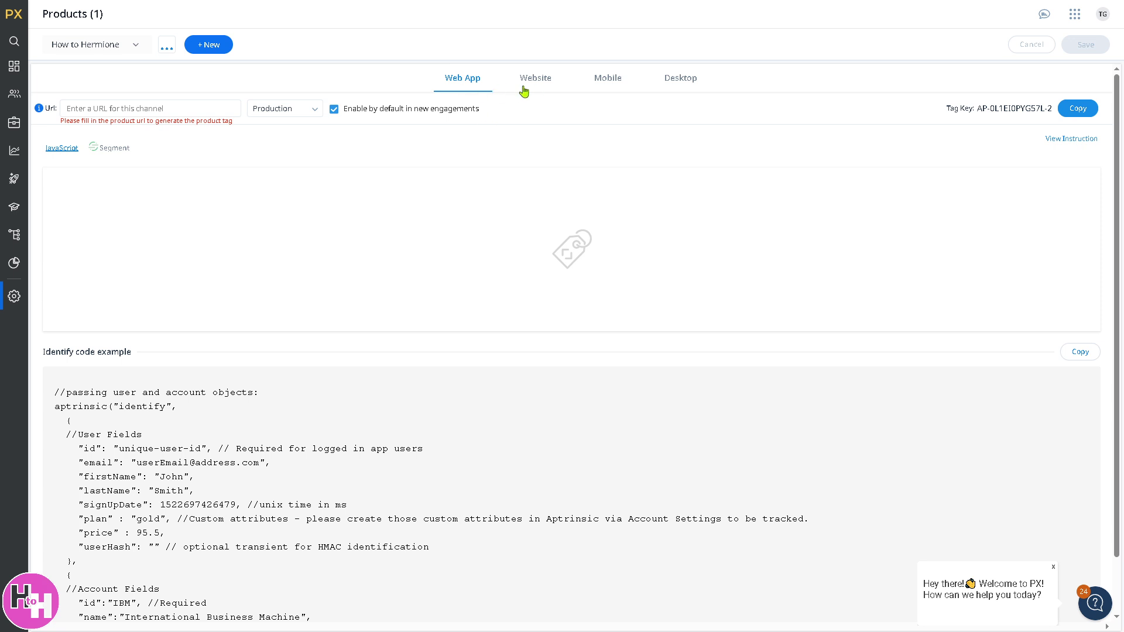
- Review the Website, Mobile and Desktop tag setups, then return to the Web App URL and identify code
{"action": "left_click", "coordinate": [533, 84]}
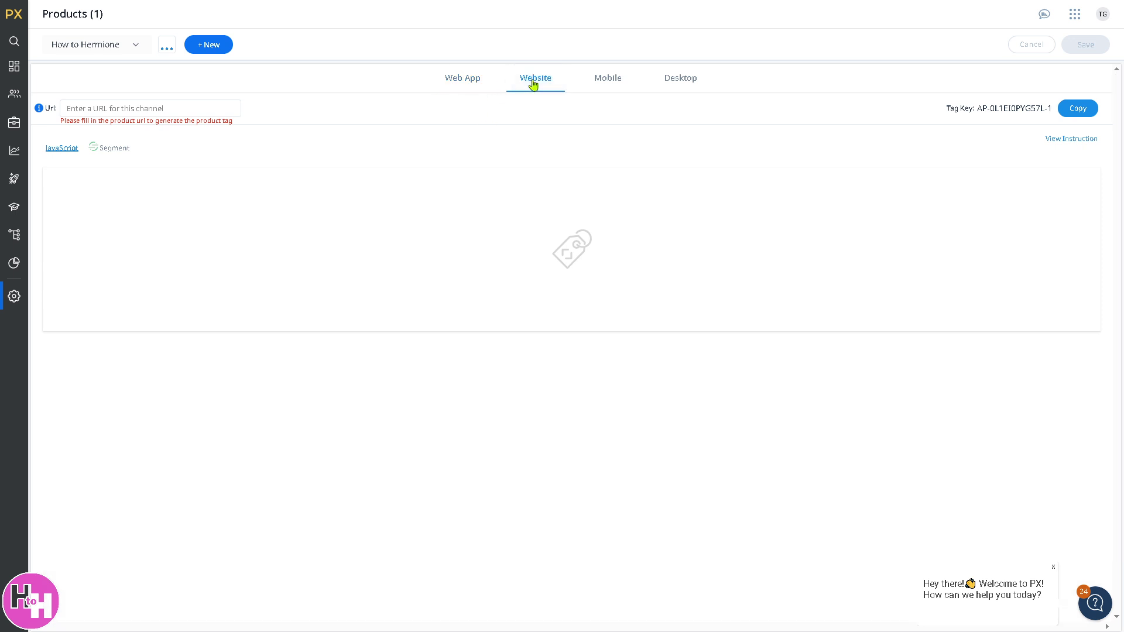
{"action": "left_click", "coordinate": [606, 83]}
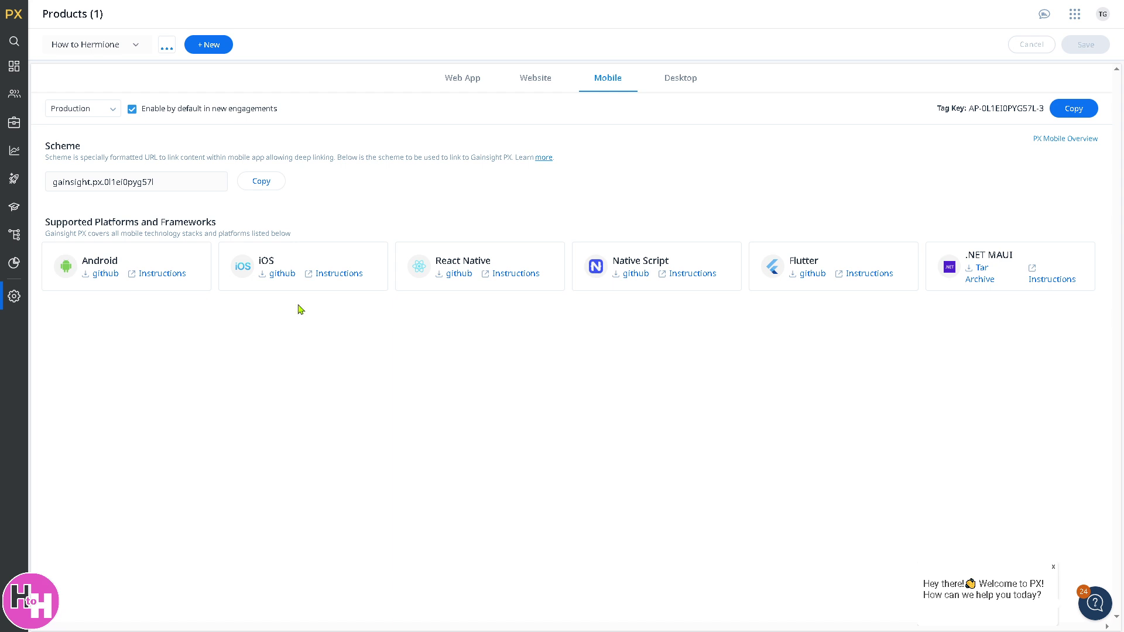
{"action": "left_click", "coordinate": [690, 82]}
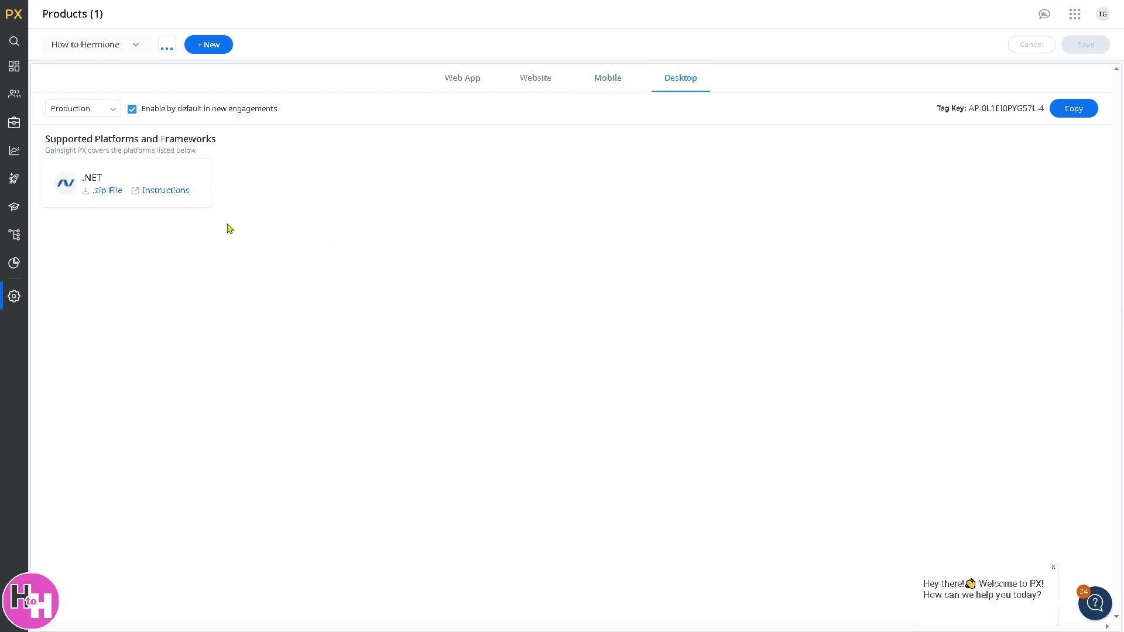
{"action": "left_click", "coordinate": [468, 82]}
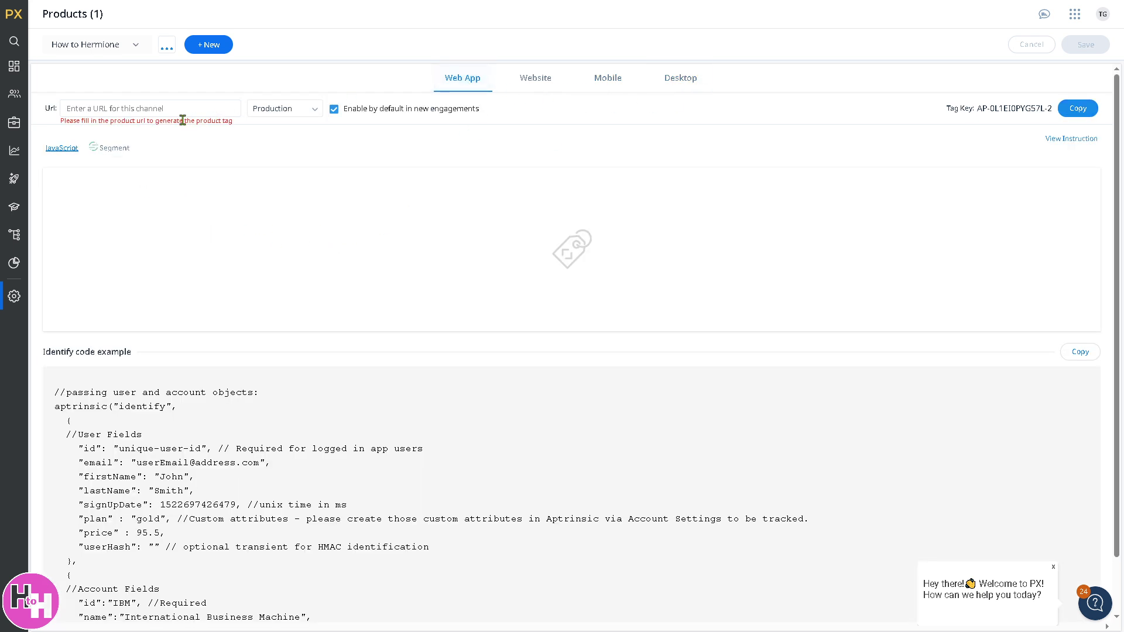
{"action": "left_click", "coordinate": [151, 108]}
{"action": "scroll", "coordinate": [289, 406], "scroll_direction": "down", "scroll_amount": 1}
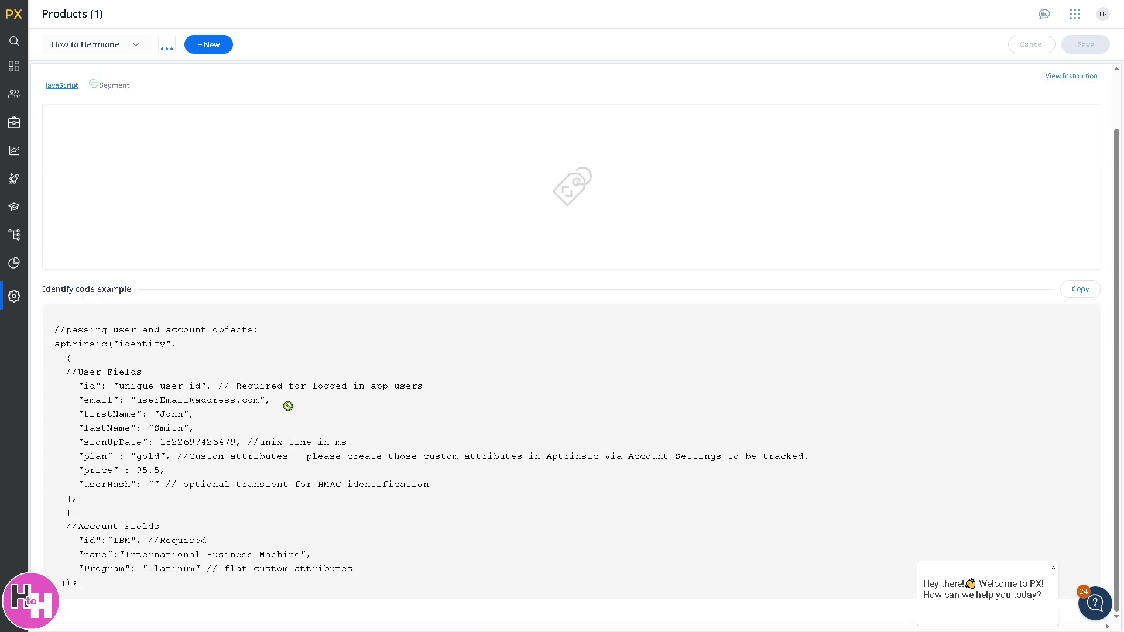
{"action": "scroll", "coordinate": [288, 406], "scroll_direction": "up", "scroll_amount": 1}
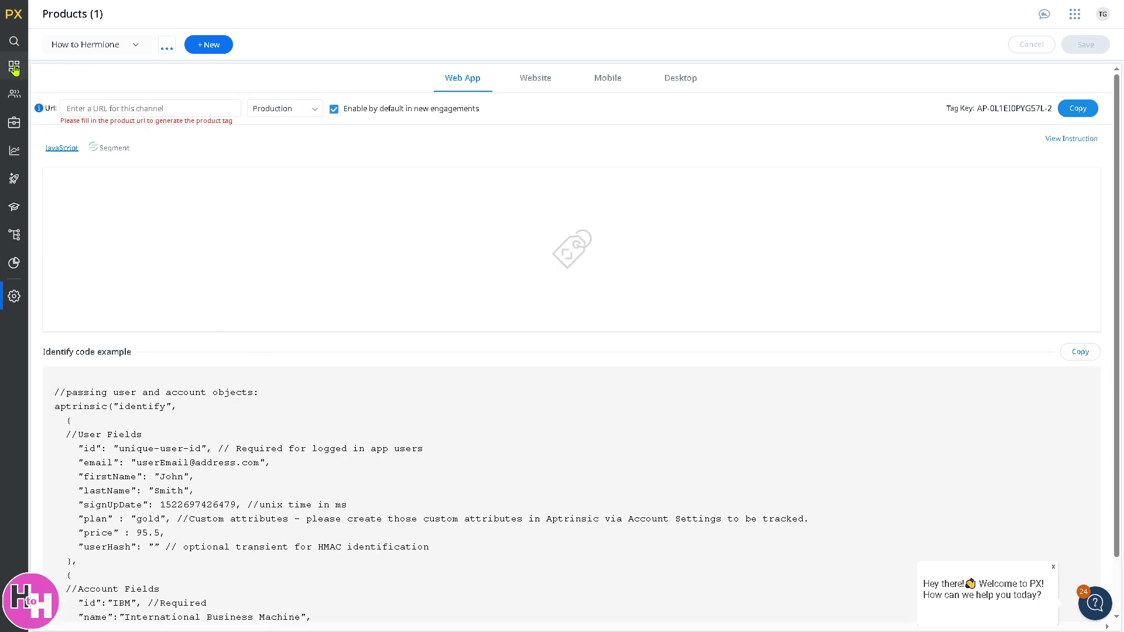
- Complete Dashboard onboarding with role Education and focus 1:Many Communications, then start the first dashboard
{"action": "mouse_move", "coordinate": [10, 80]}
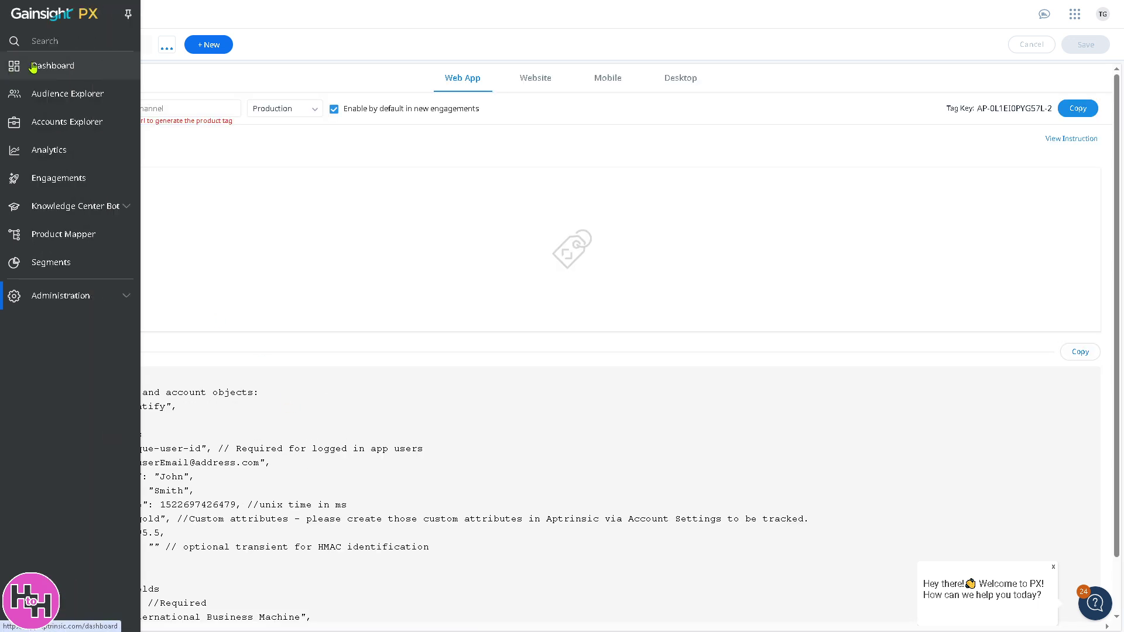
{"action": "left_click", "coordinate": [34, 67]}
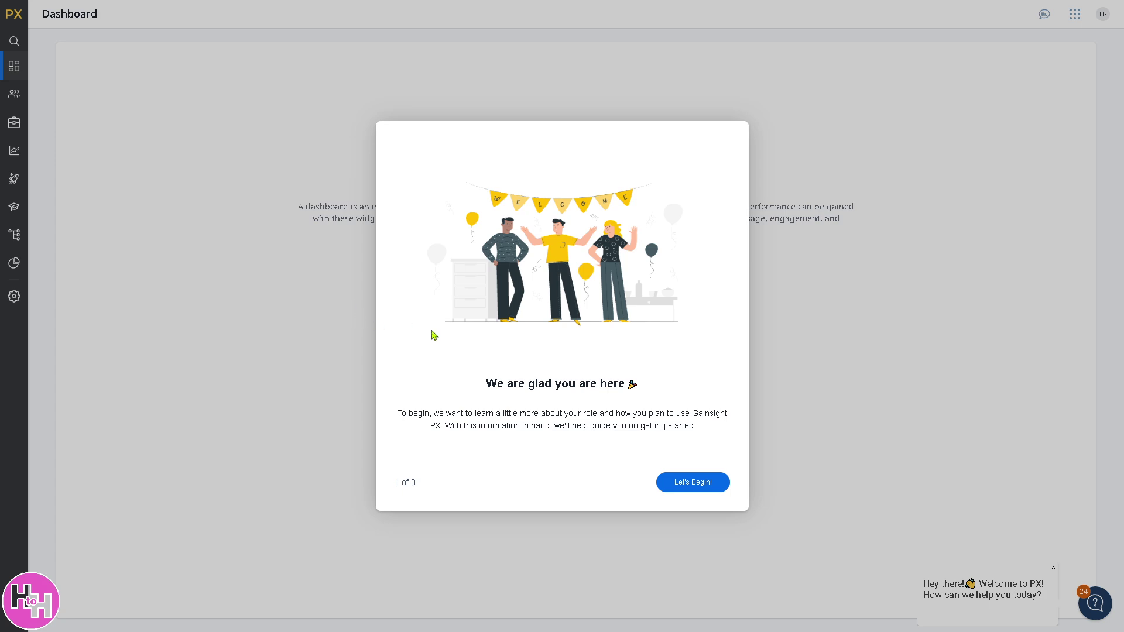
{"action": "left_click", "coordinate": [691, 486]}
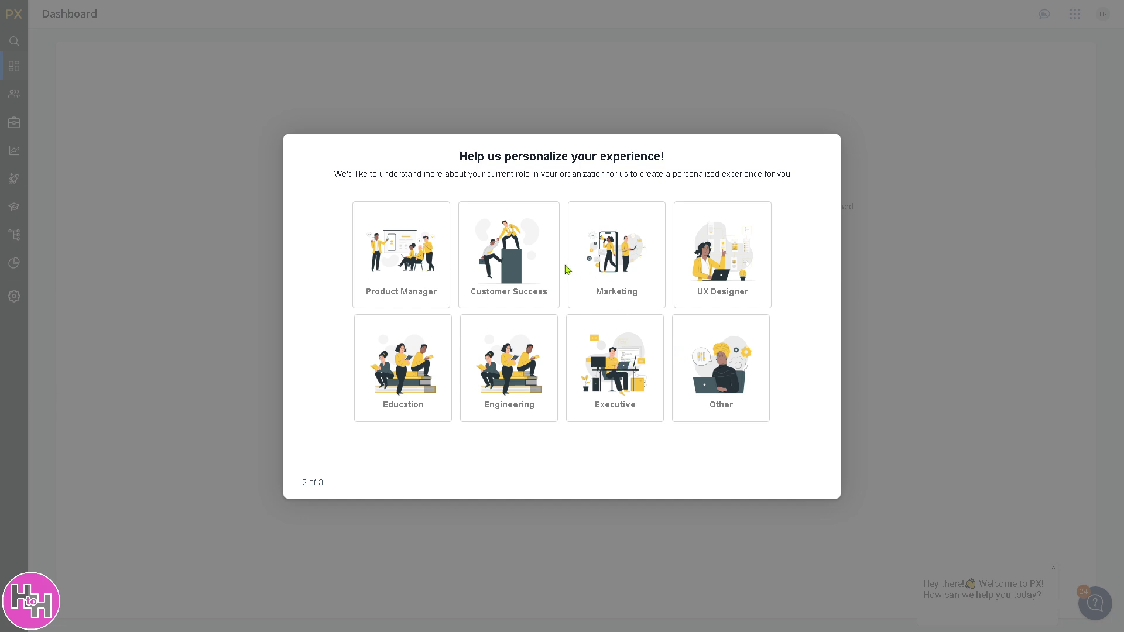
{"action": "left_click", "coordinate": [412, 369]}
{"action": "left_click", "coordinate": [554, 454]}
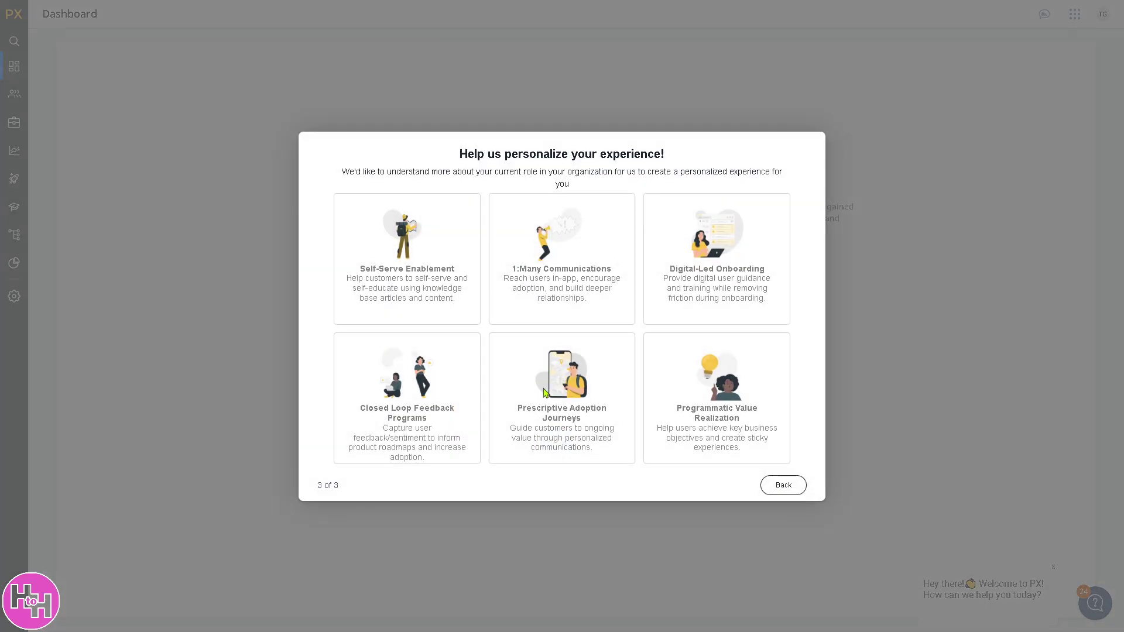
{"action": "left_click", "coordinate": [572, 283]}
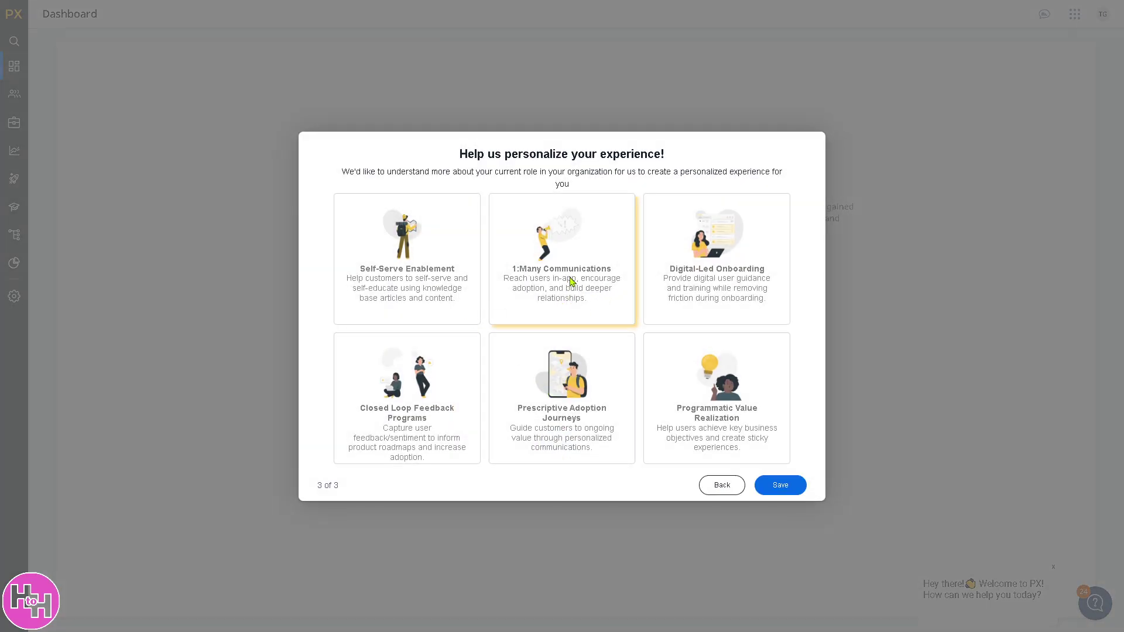
{"action": "left_click", "coordinate": [792, 487]}
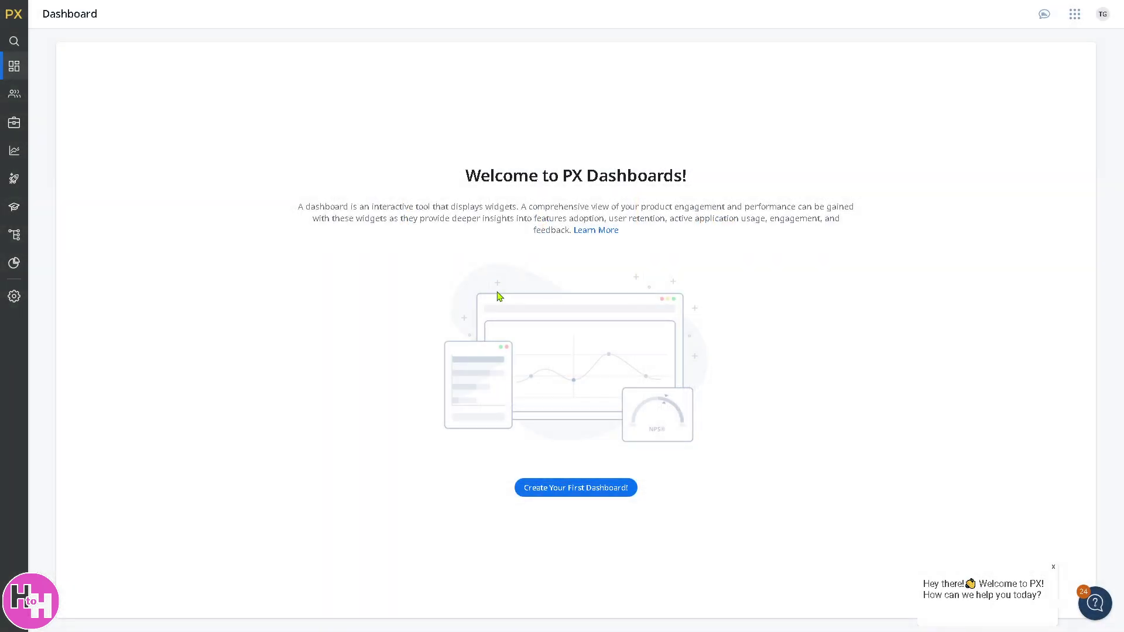
{"action": "left_click", "coordinate": [567, 489]}
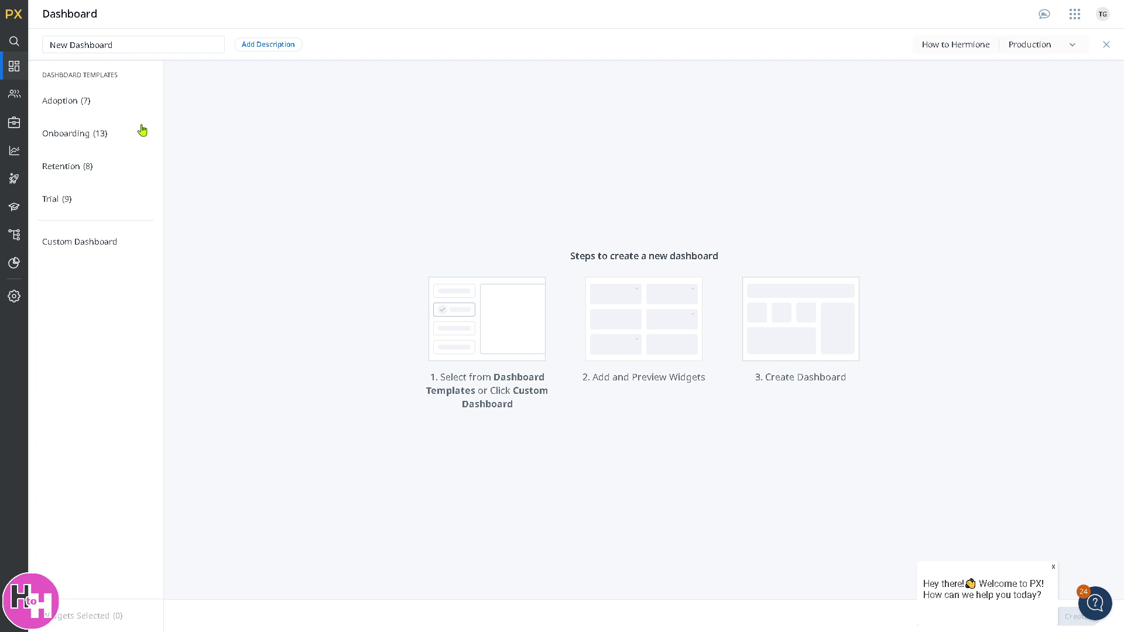
- Preview the Adoption, Onboarding, Retention and Trial dashboard templates
{"action": "left_click", "coordinate": [75, 108]}
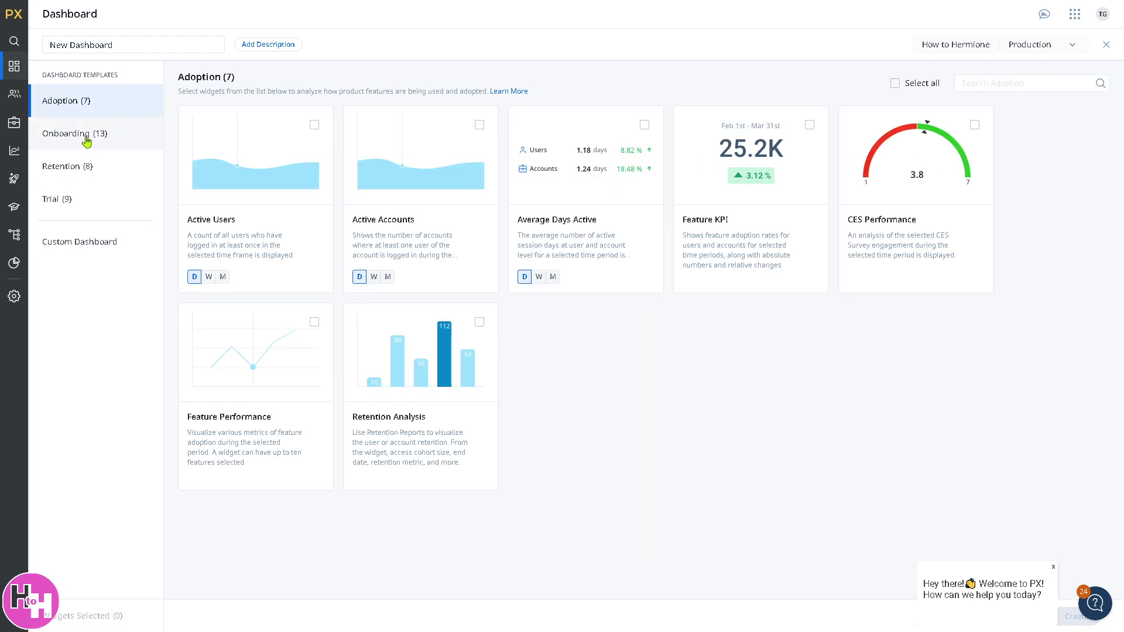
{"action": "mouse_move", "coordinate": [240, 228]}
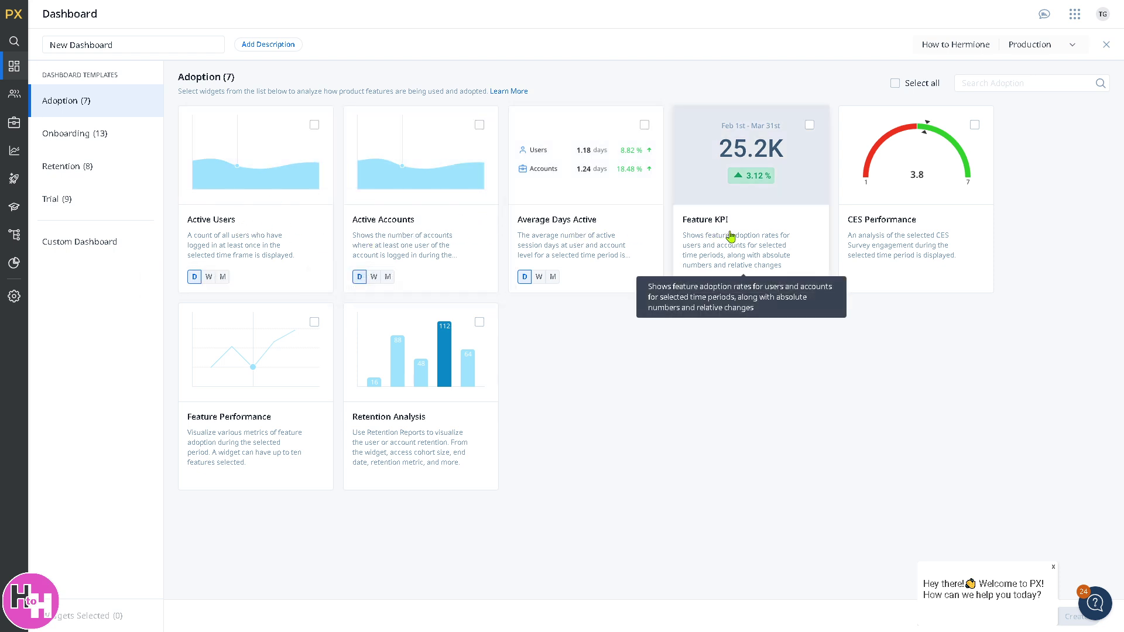
{"action": "left_click", "coordinate": [82, 136]}
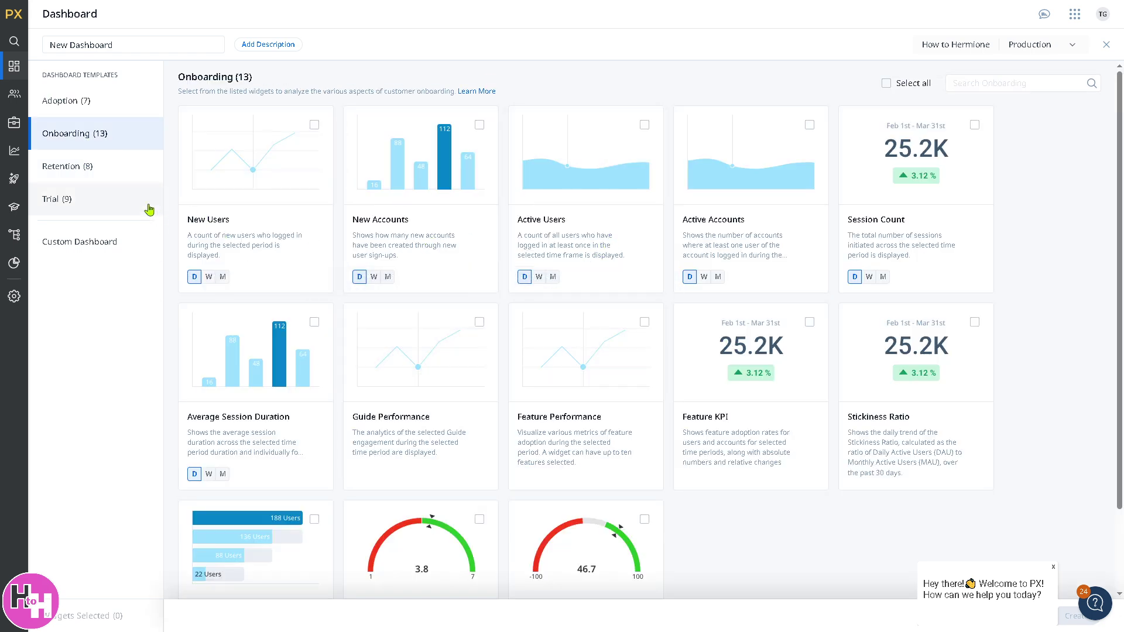
{"action": "left_click", "coordinate": [80, 169]}
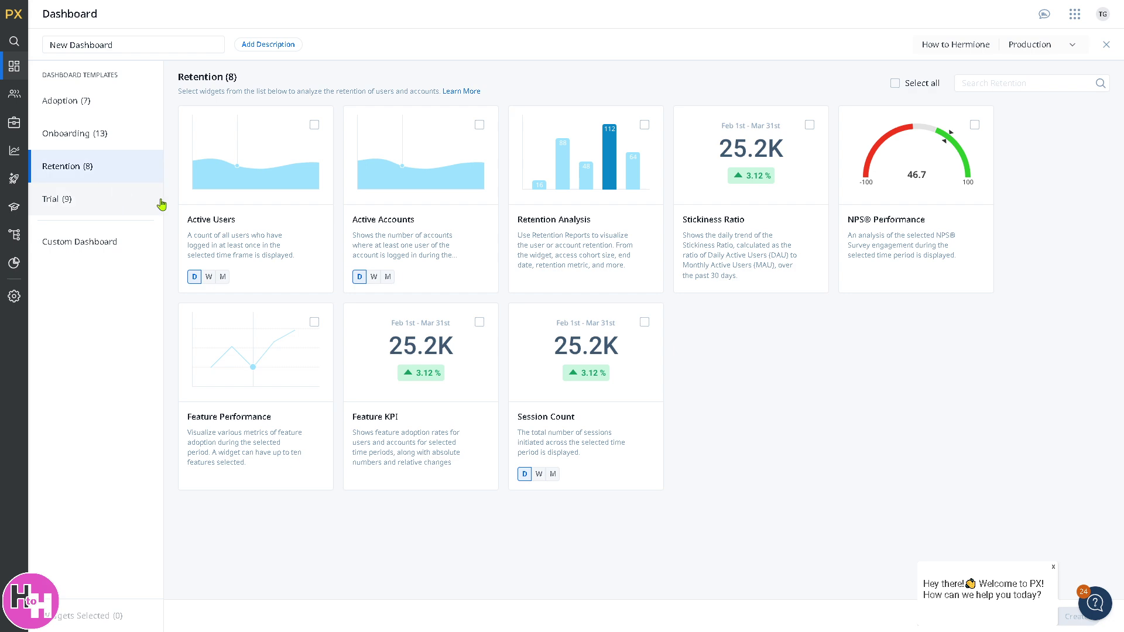
{"action": "left_click", "coordinate": [79, 204]}
- Build a custom dashboard with the New Leads KPI widget
{"action": "left_click", "coordinate": [109, 242]}
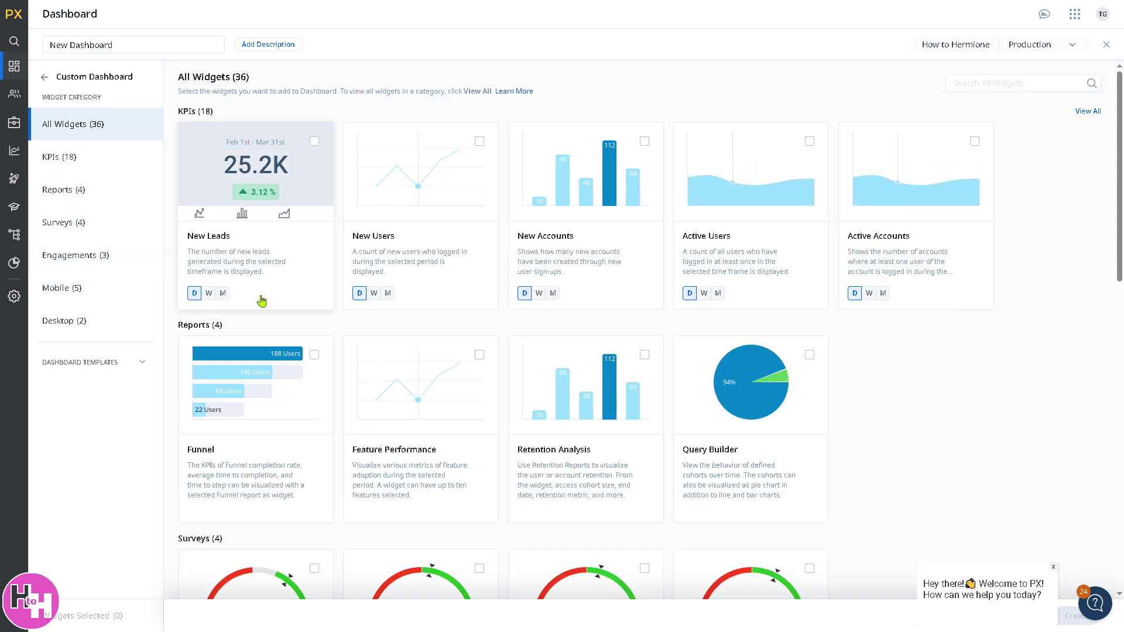
{"action": "scroll", "coordinate": [404, 348], "scroll_direction": "down", "scroll_amount": 3}
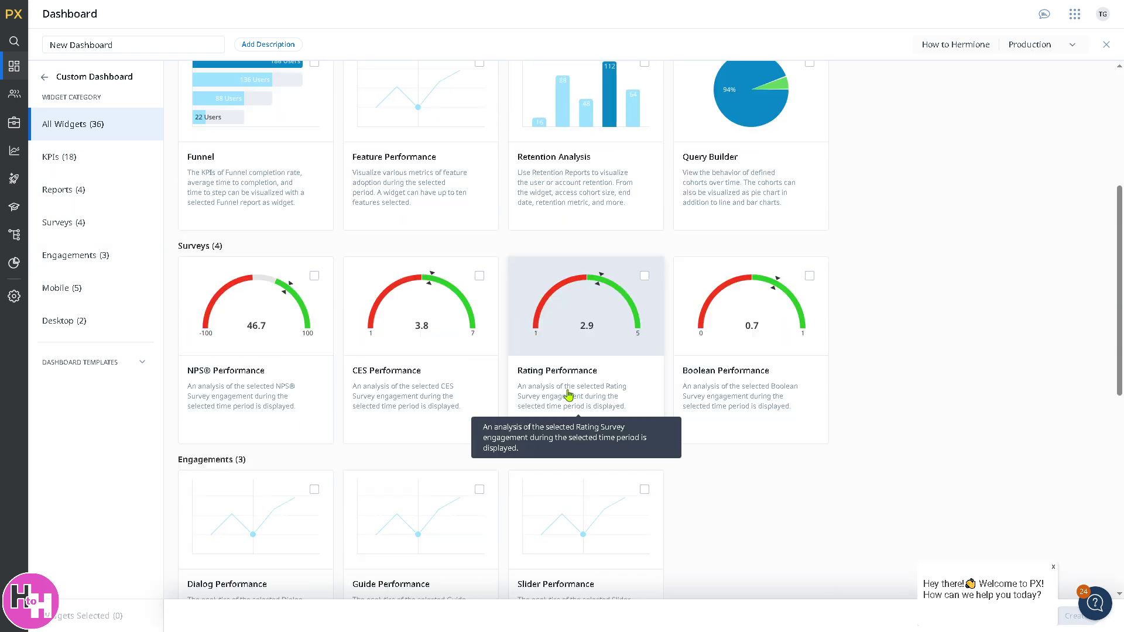
{"action": "scroll", "coordinate": [497, 355], "scroll_direction": "up", "scroll_amount": 3}
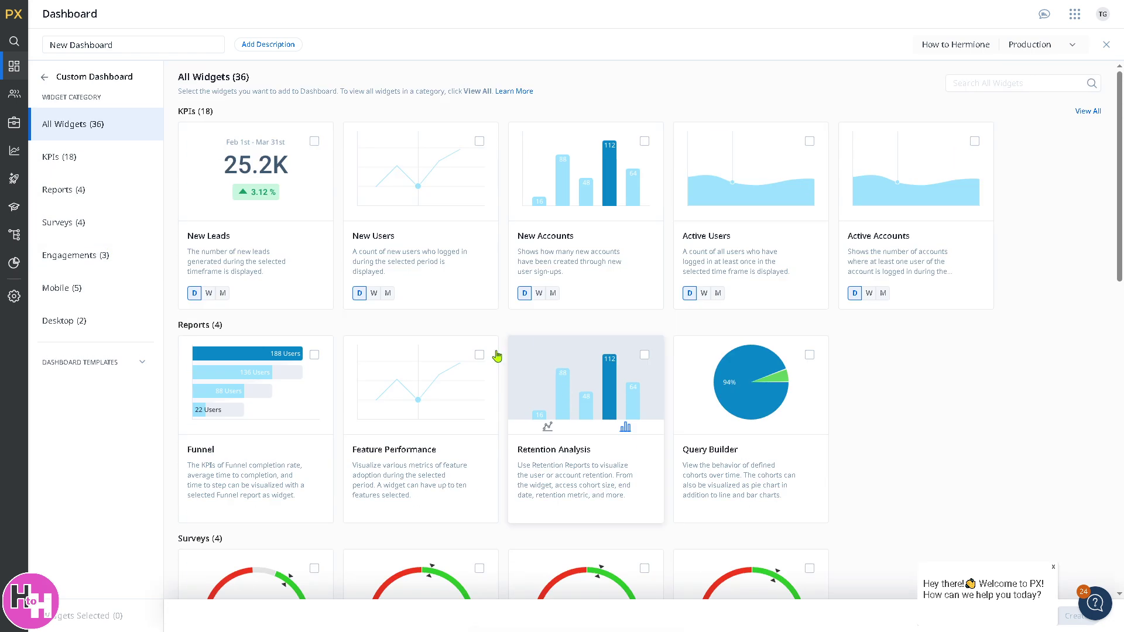
{"action": "left_click", "coordinate": [83, 164]}
{"action": "left_click", "coordinate": [314, 125]}
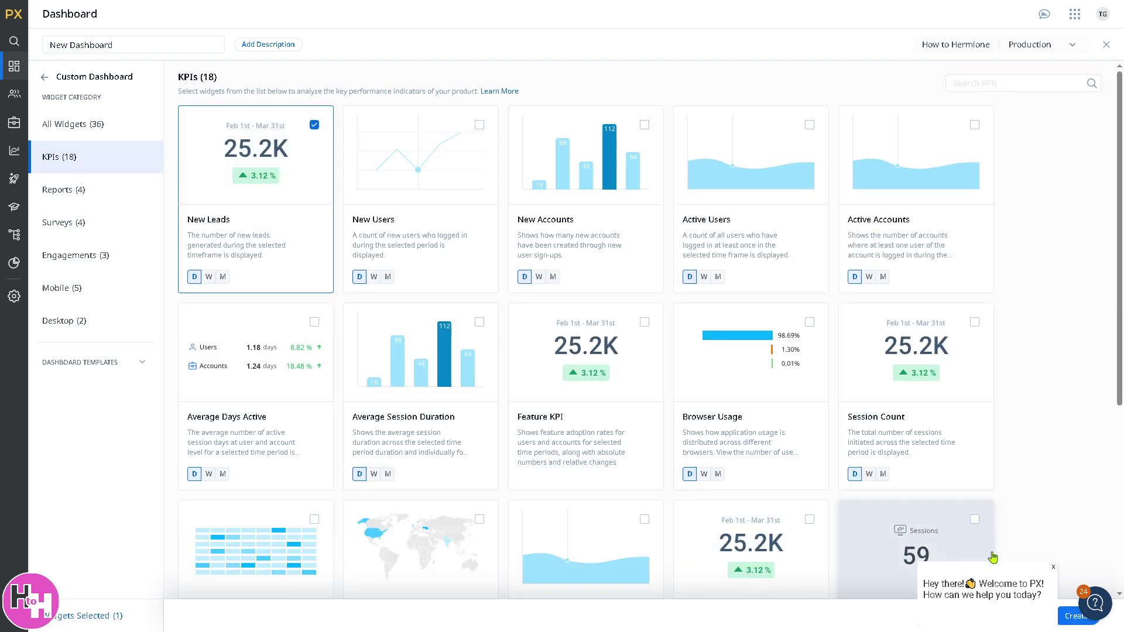
{"action": "scroll", "coordinate": [1019, 553], "scroll_direction": "down", "scroll_amount": 1}
{"action": "left_click", "coordinate": [1077, 617]}
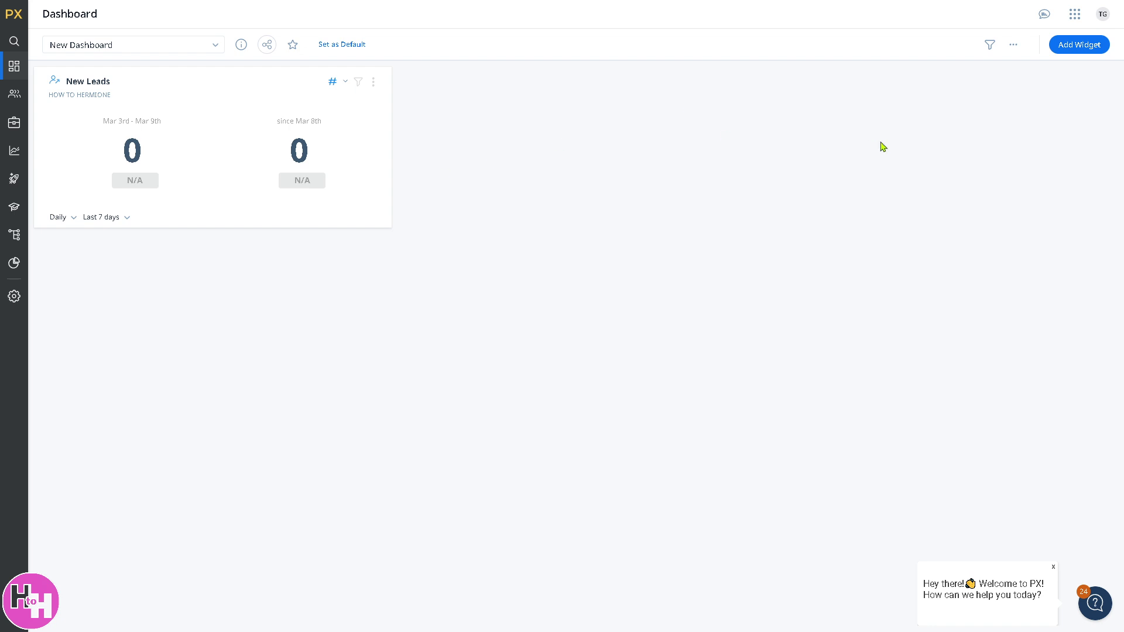
- Select the Query Builder report widget in the Add Widget catalogue
{"action": "left_click", "coordinate": [1092, 46]}
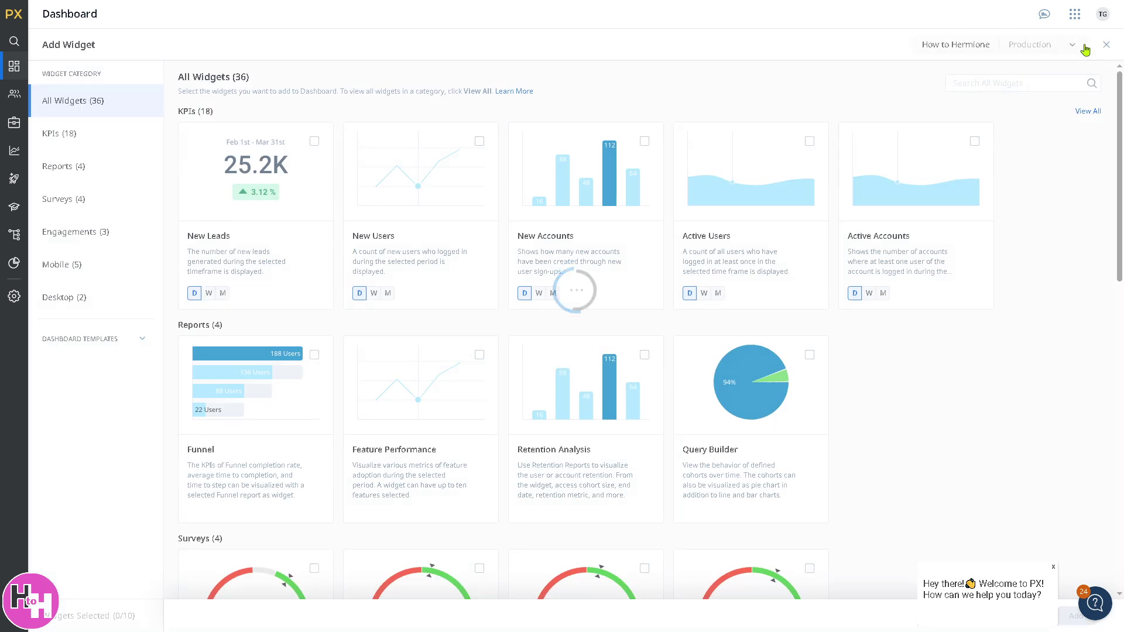
{"action": "left_click", "coordinate": [728, 411]}
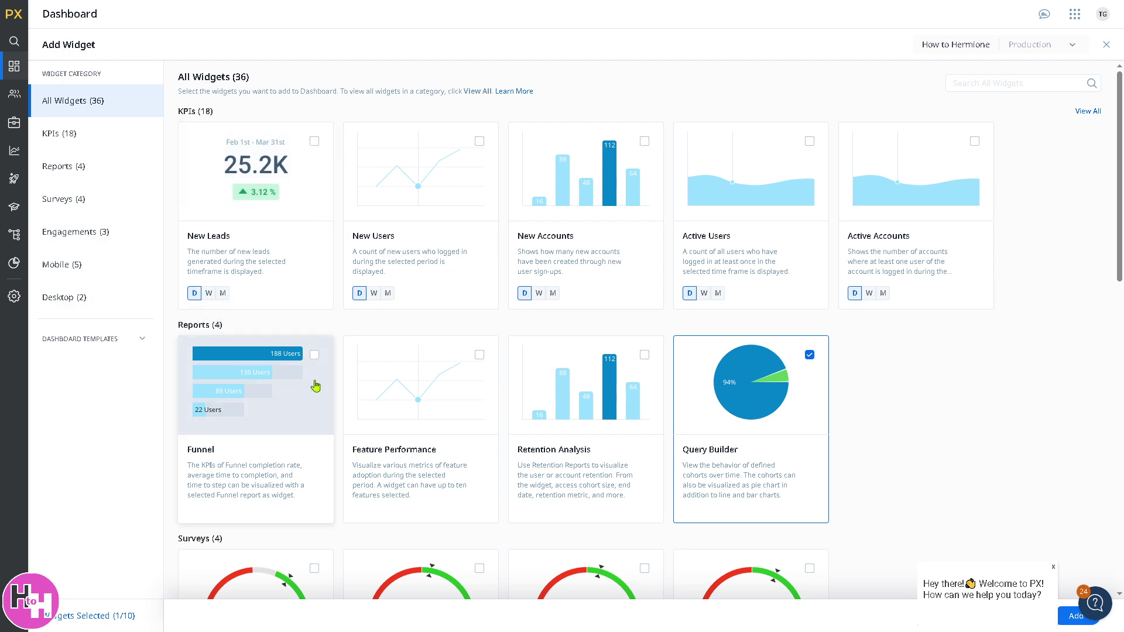
{"action": "scroll", "coordinate": [306, 420], "scroll_direction": "down", "scroll_amount": 1}
{"action": "scroll", "coordinate": [306, 420], "scroll_direction": "down", "scroll_amount": 1}
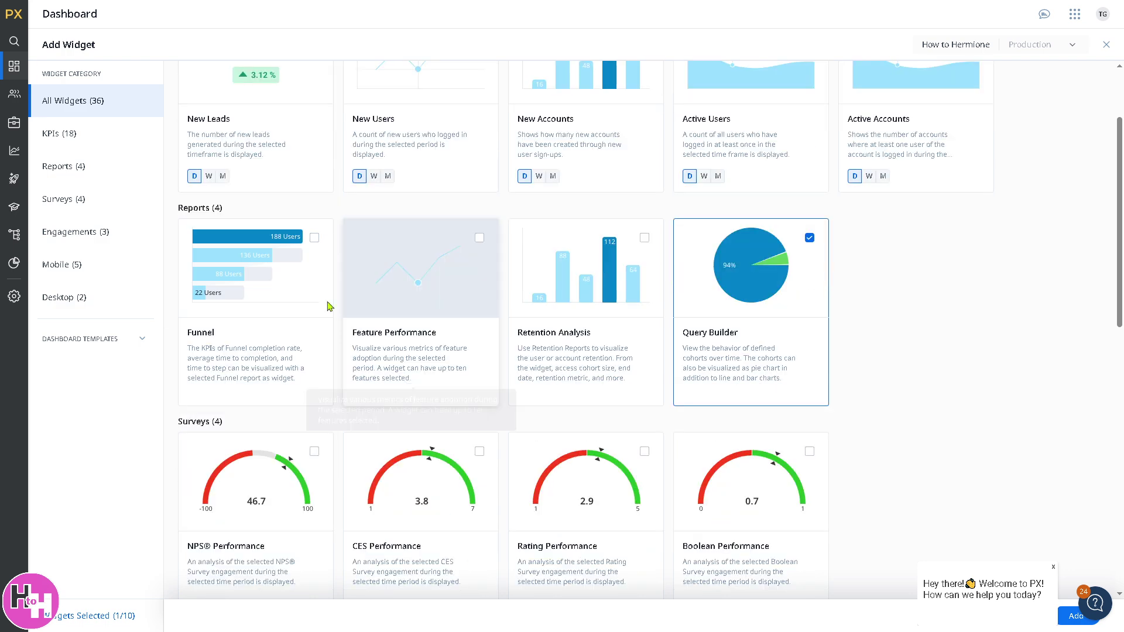
{"action": "mouse_move", "coordinate": [15, 99]}
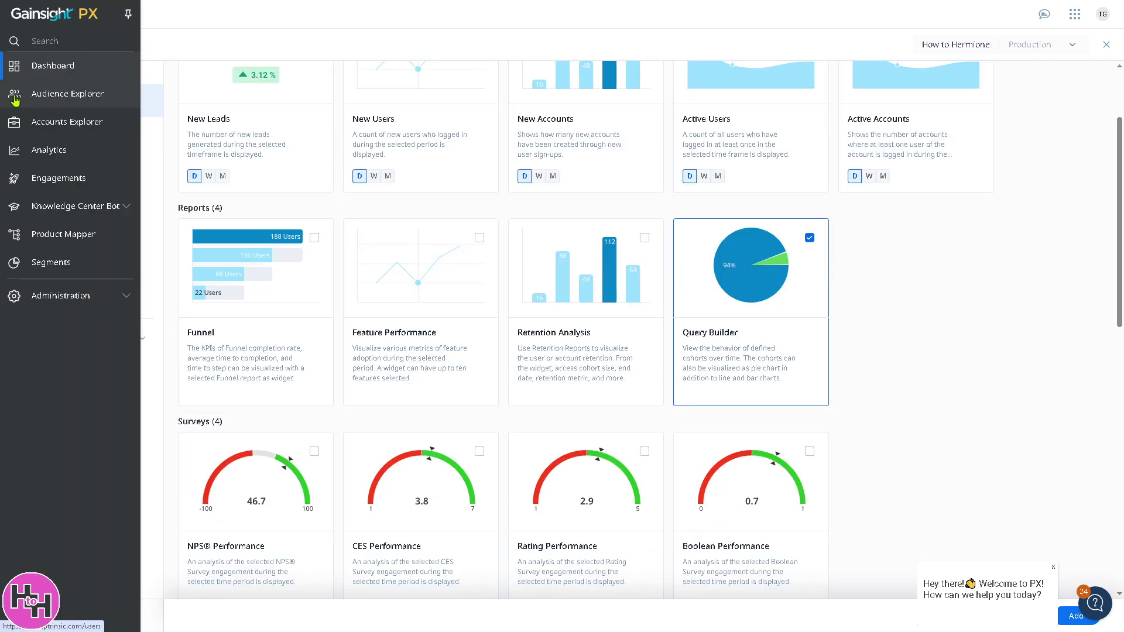
- Open Audience Explorer and look at the Export CSV options, then close them
{"action": "left_click", "coordinate": [63, 95]}
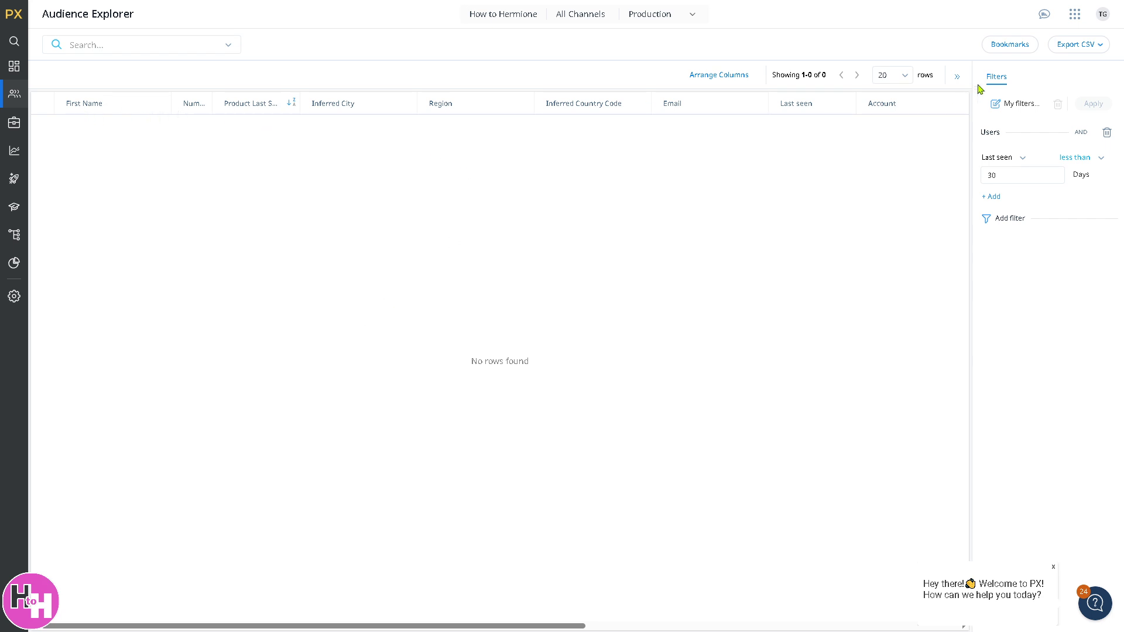
{"action": "left_click", "coordinate": [1100, 47]}
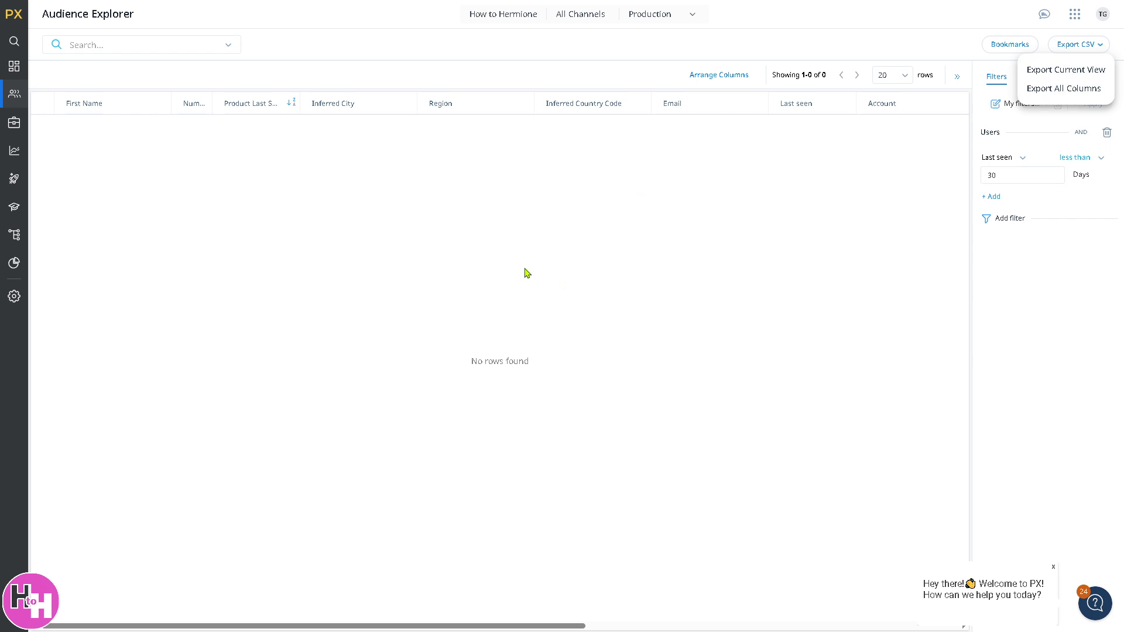
{"action": "left_click", "coordinate": [517, 242]}
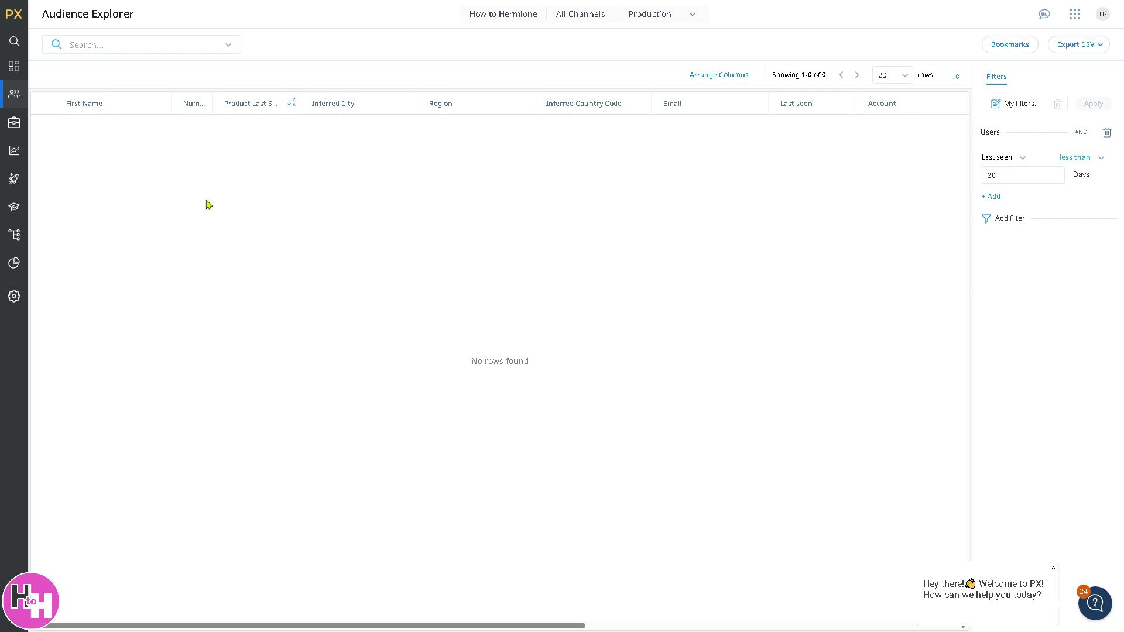
- Visit Accounts Explorer, then go to the Analytics My Reports page
{"action": "left_click", "coordinate": [14, 125]}
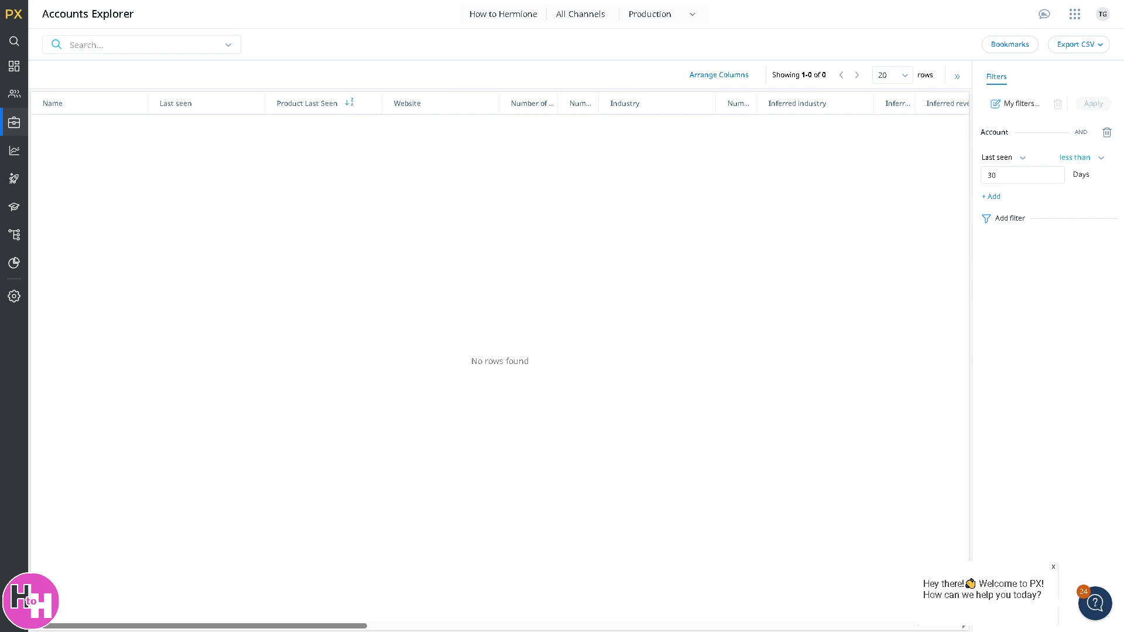
{"action": "mouse_move", "coordinate": [14, 99]}
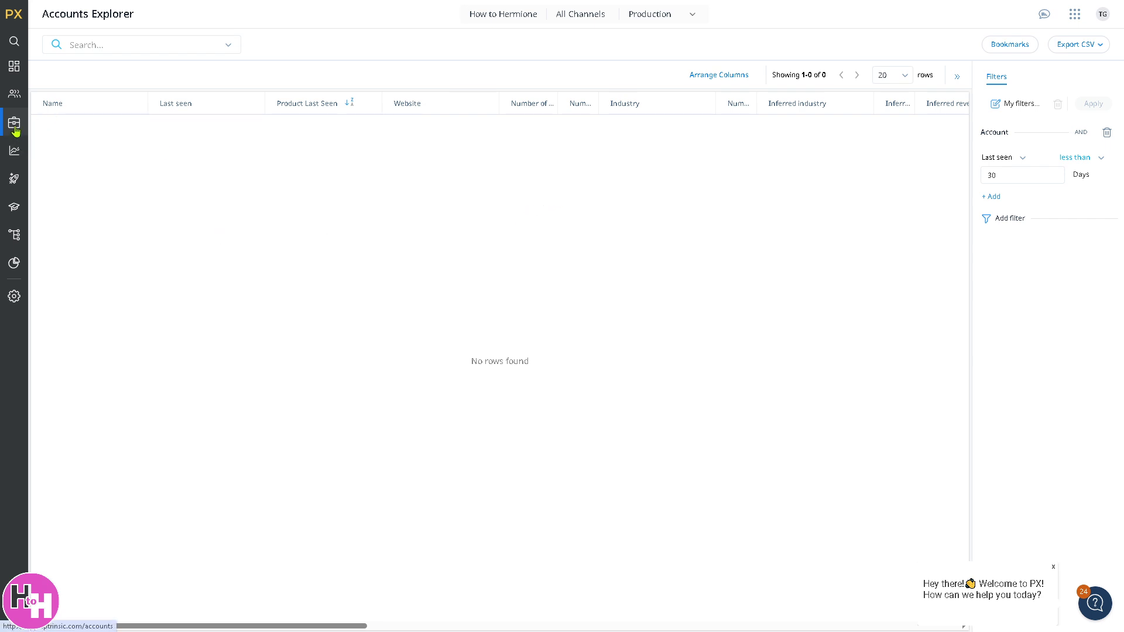
{"action": "left_click", "coordinate": [23, 153]}
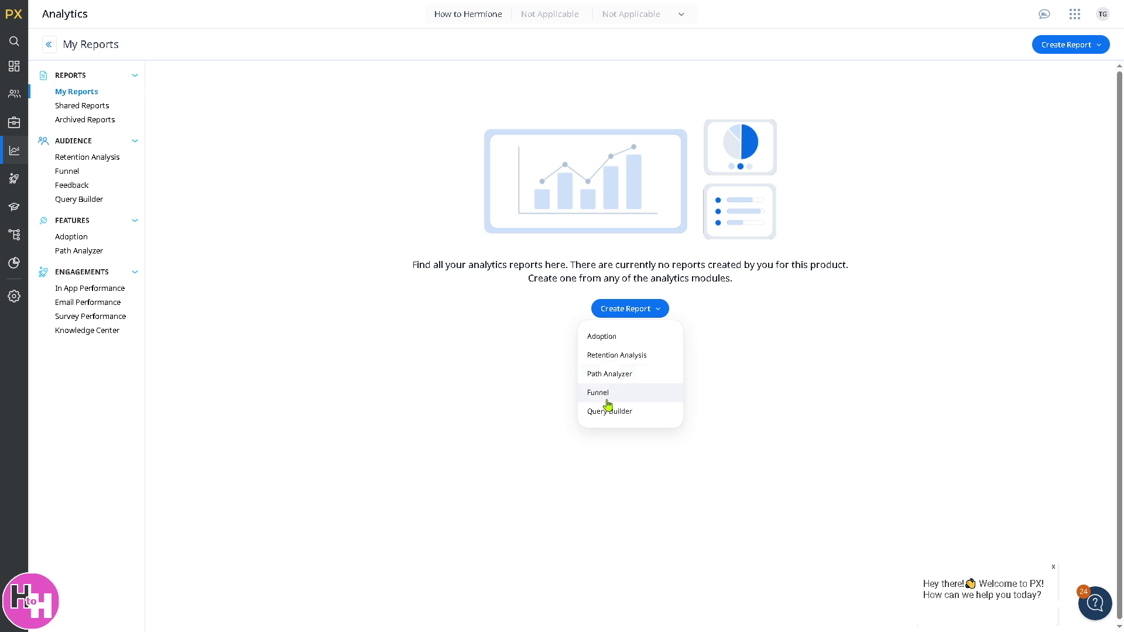
- Run a Feature Adoption report for the last 7 days, then open the Engagements list
{"action": "left_click", "coordinate": [606, 340]}
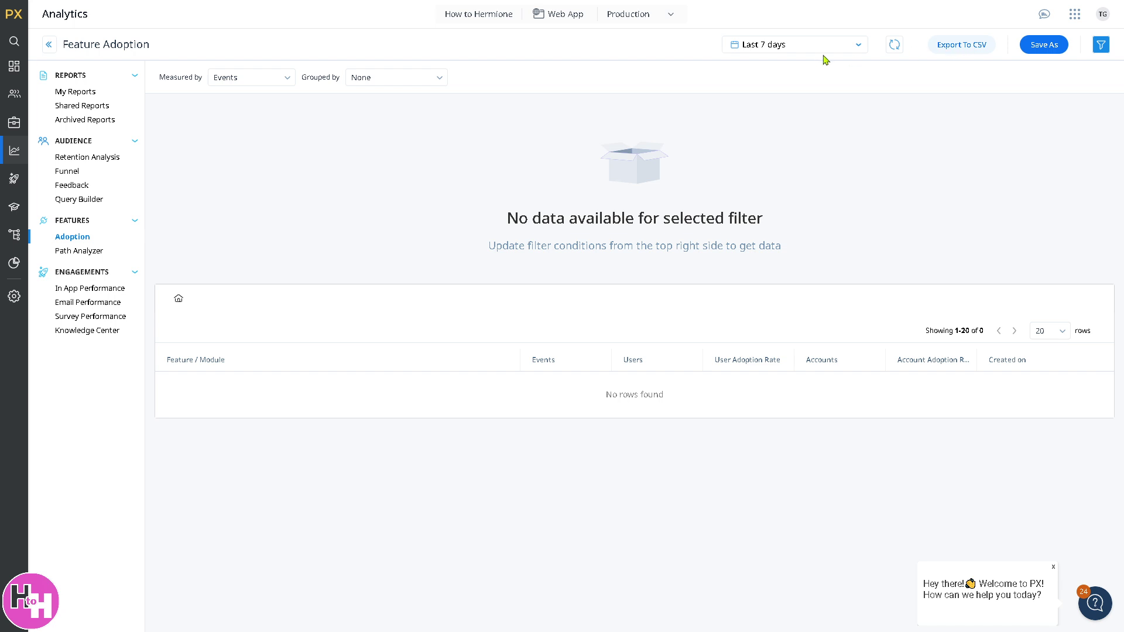
{"action": "left_click", "coordinate": [841, 53]}
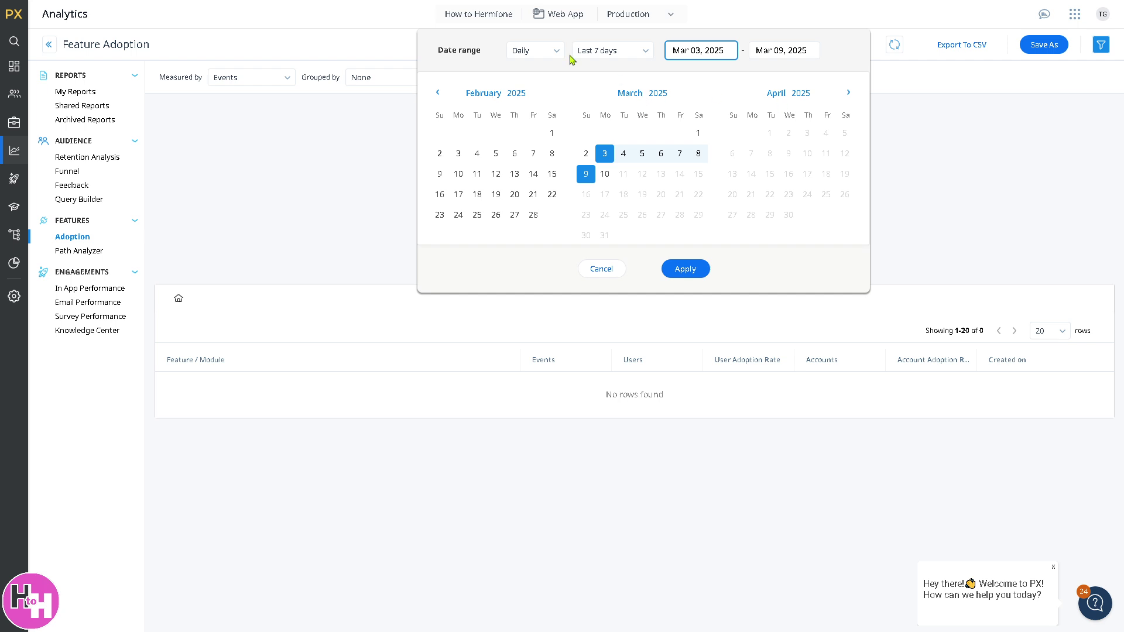
{"action": "left_click", "coordinate": [588, 53]}
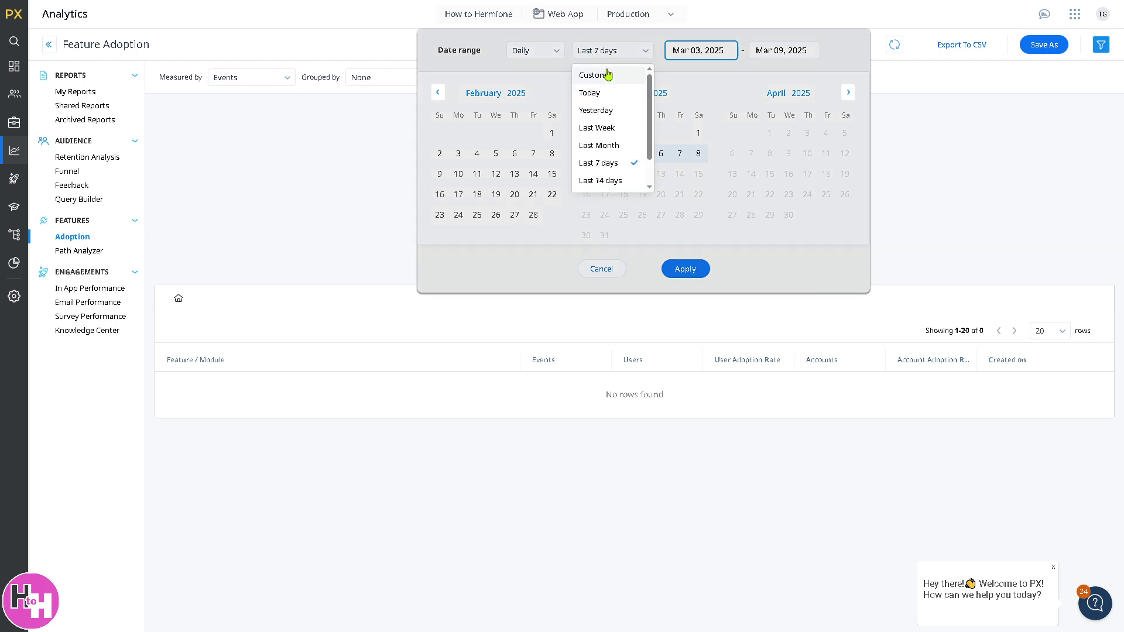
{"action": "left_click", "coordinate": [534, 75]}
{"action": "left_click", "coordinate": [685, 270]}
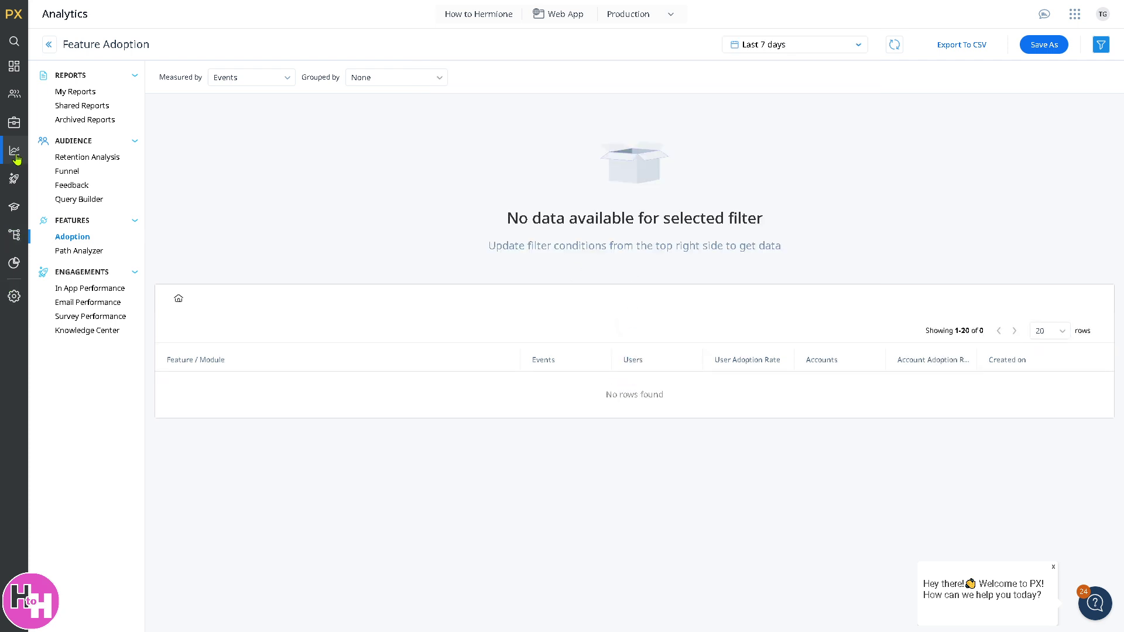
{"action": "left_click", "coordinate": [36, 178]}
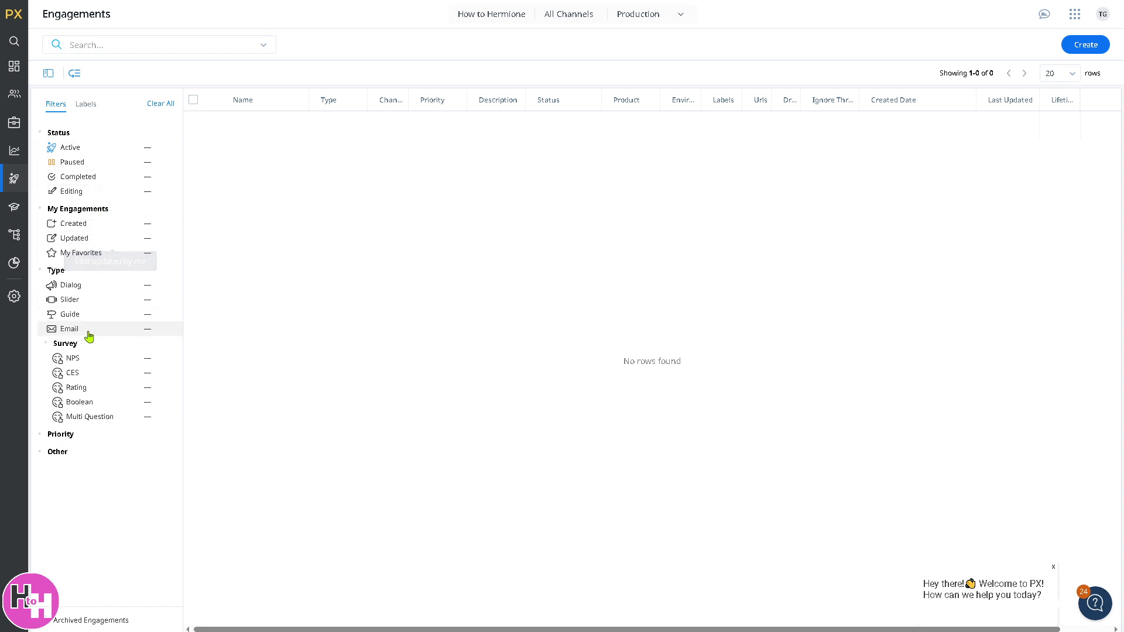
- Create a Web App Guide engagement named and described 'How to Use Gainsight PX Software'
{"action": "left_click", "coordinate": [1084, 44]}
{"action": "left_click", "coordinate": [580, 227]}
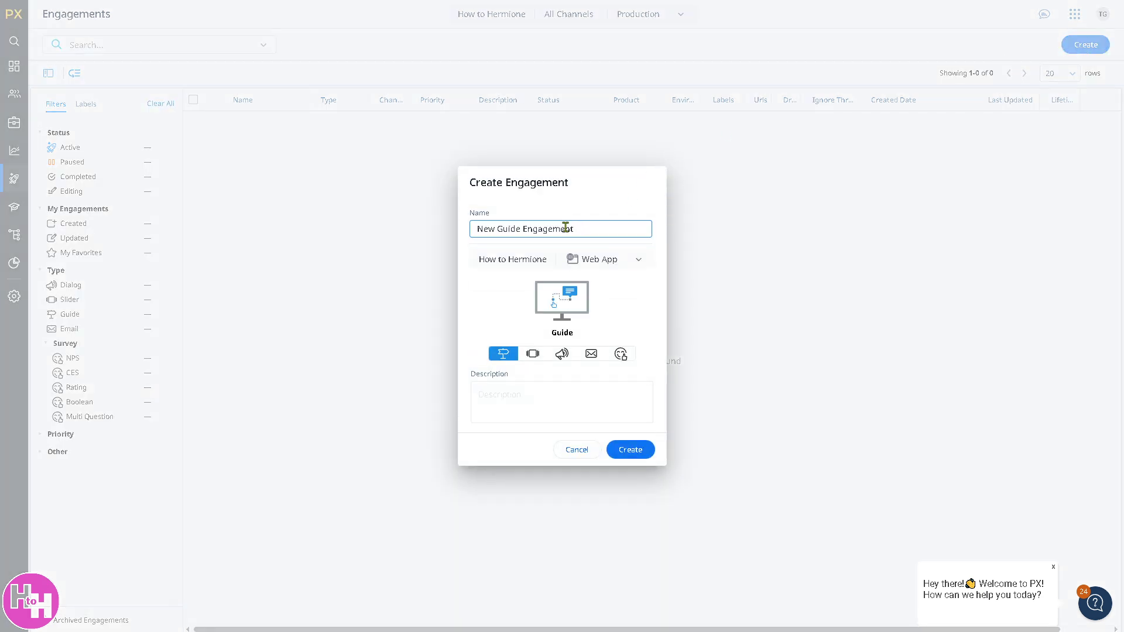
{"action": "left_click_drag", "start_coordinate": [597, 228], "coordinate": [406, 231]}
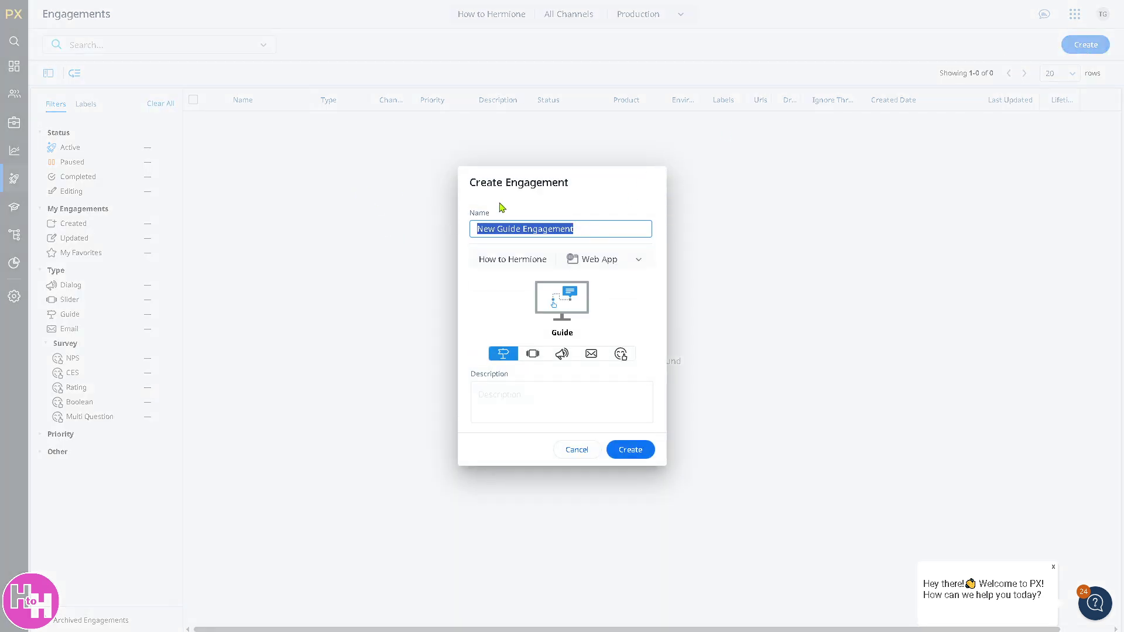
{"action": "type", "text": "How to Use Gainsight PX Software"}
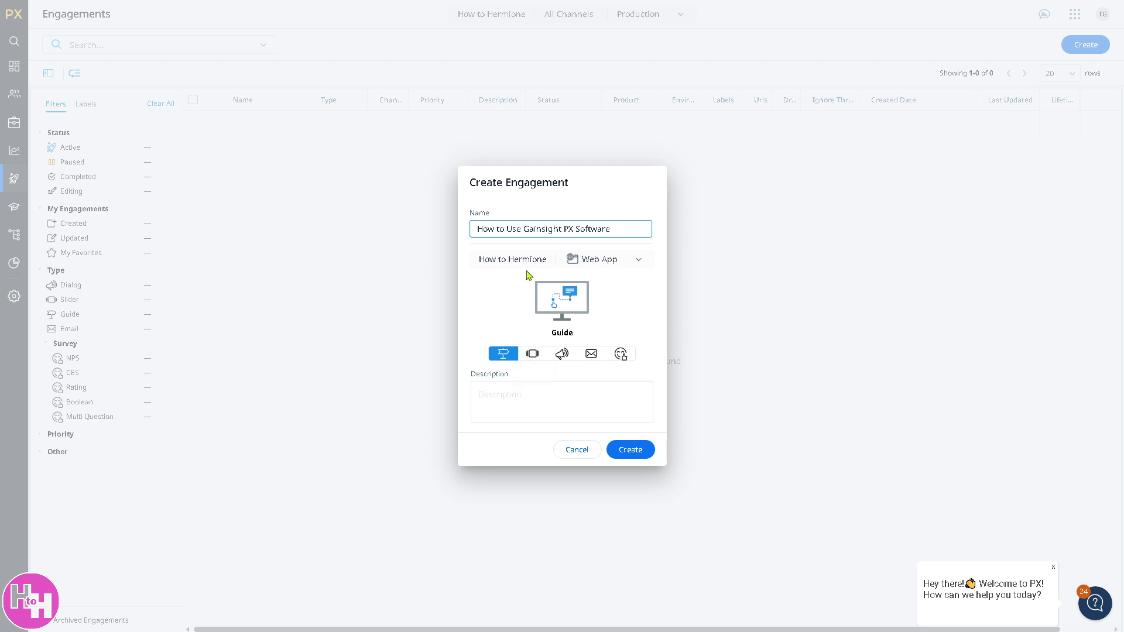
{"action": "left_click", "coordinate": [638, 261]}
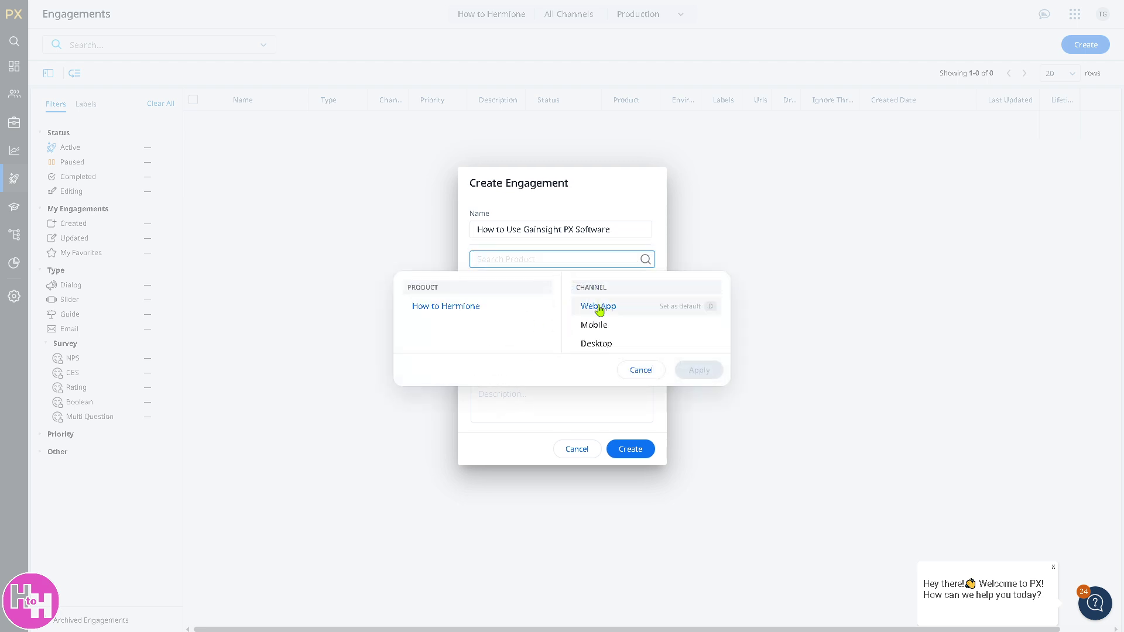
{"action": "left_click", "coordinate": [642, 201]}
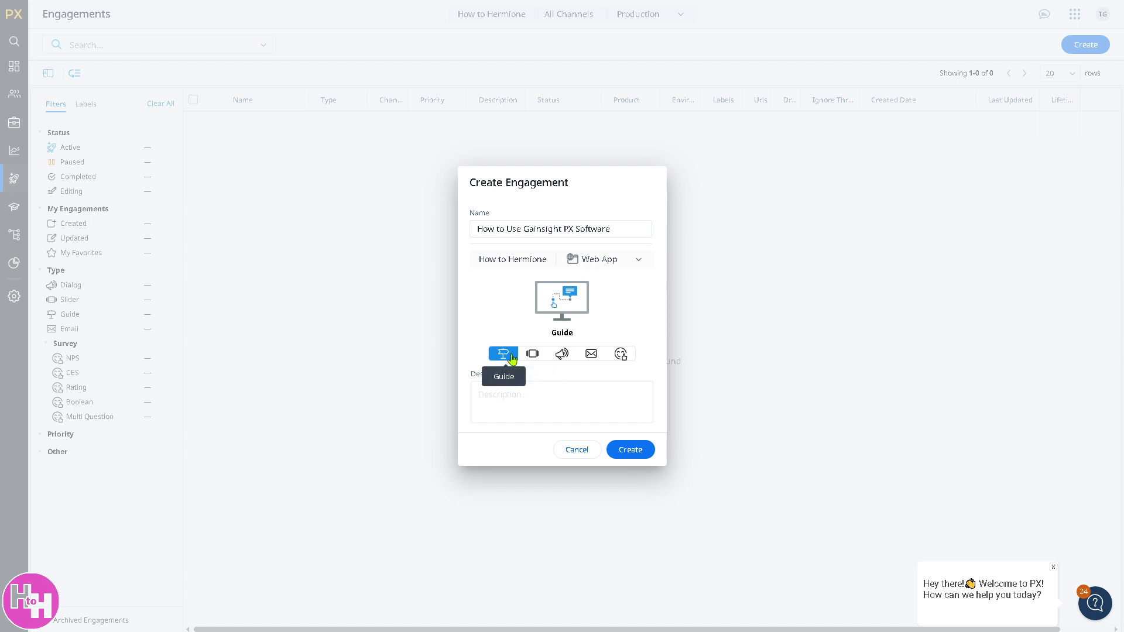
{"action": "left_click", "coordinate": [547, 399]}
{"action": "type", "text": "How to Use Gainsight PX Software"}
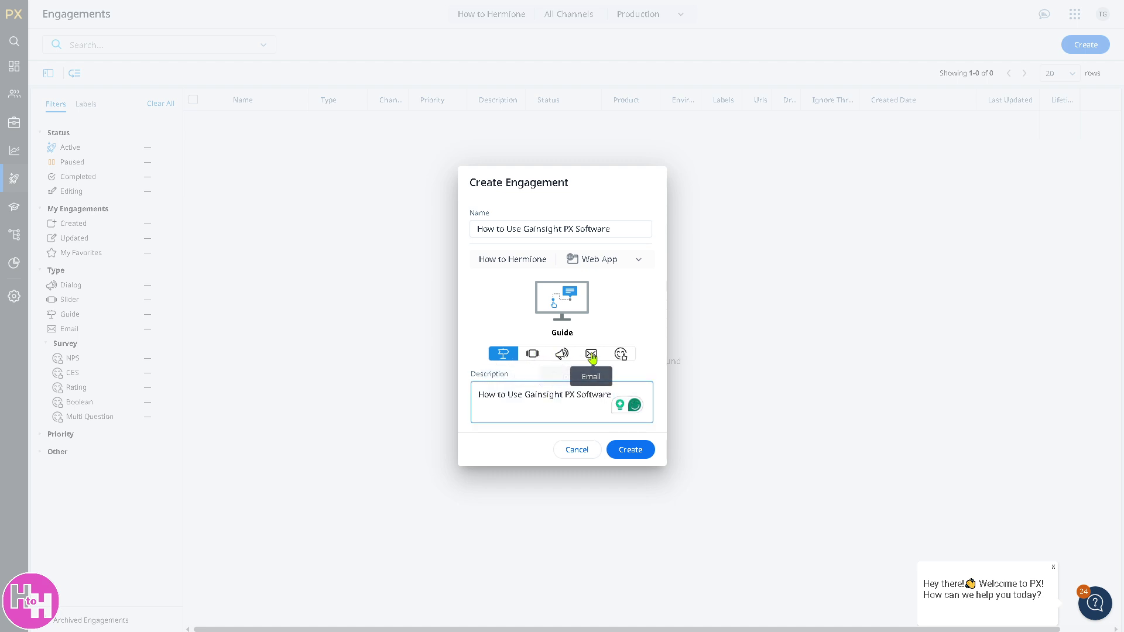
{"action": "left_click", "coordinate": [630, 451]}
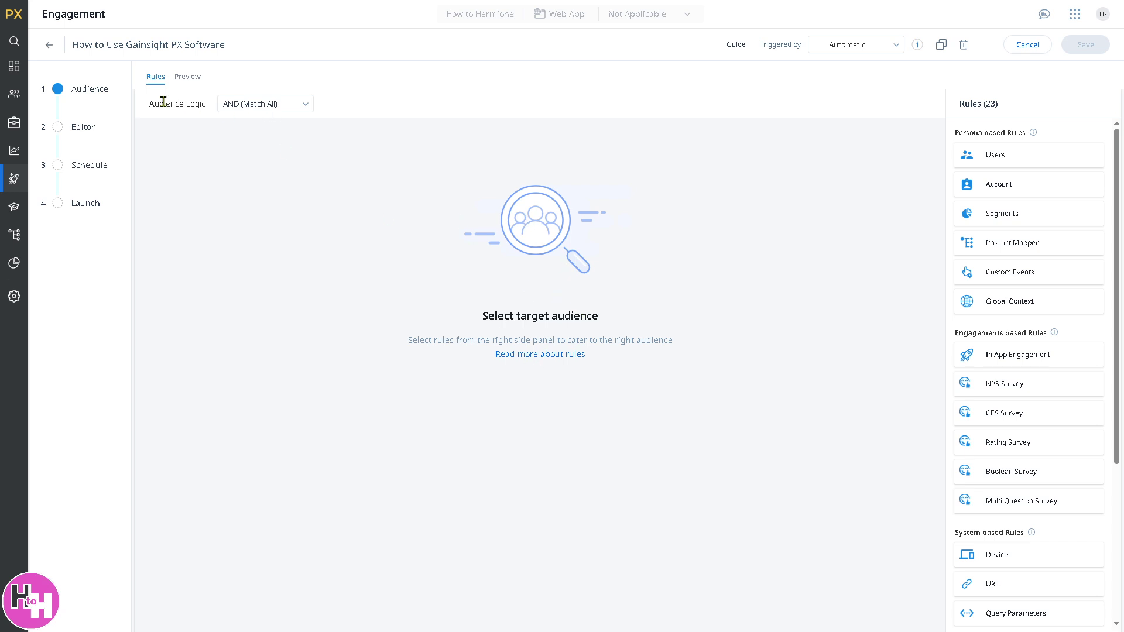
- Add a Video Dialog step from the Default Template as the guide's first Editor step
{"action": "left_click", "coordinate": [82, 132]}
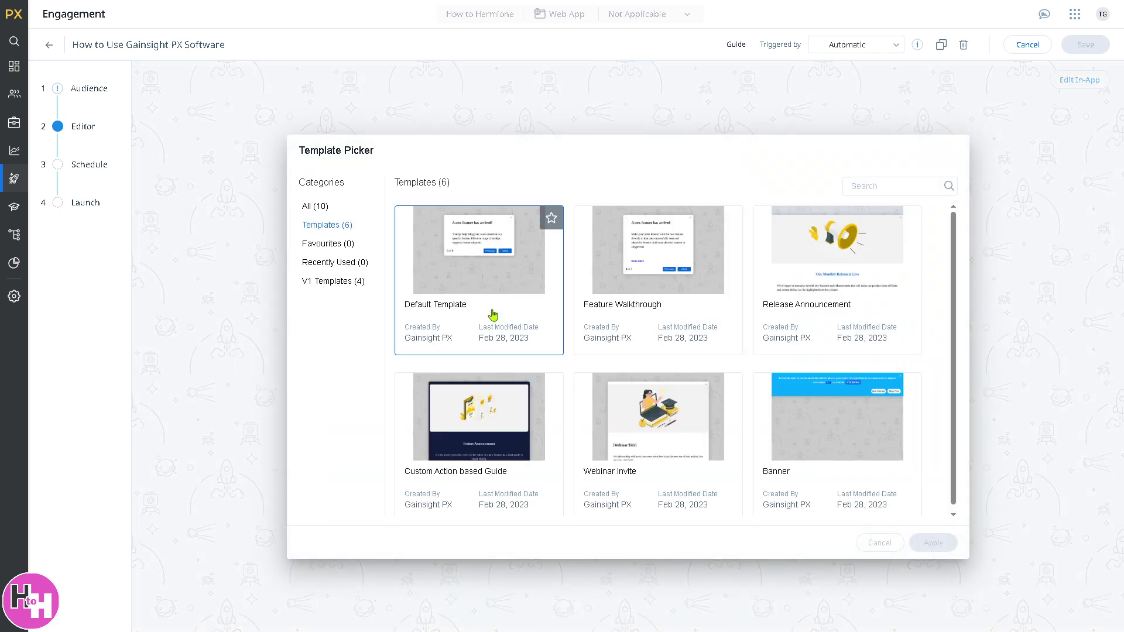
{"action": "scroll", "coordinate": [493, 315], "scroll_direction": "down", "scroll_amount": 1}
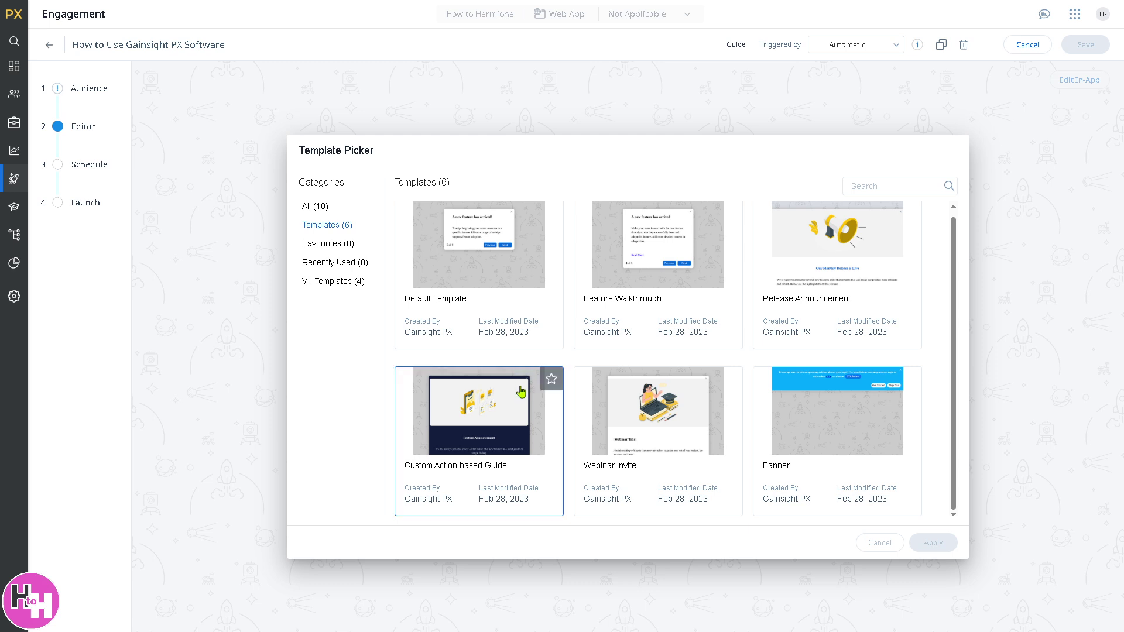
{"action": "left_click", "coordinate": [455, 264]}
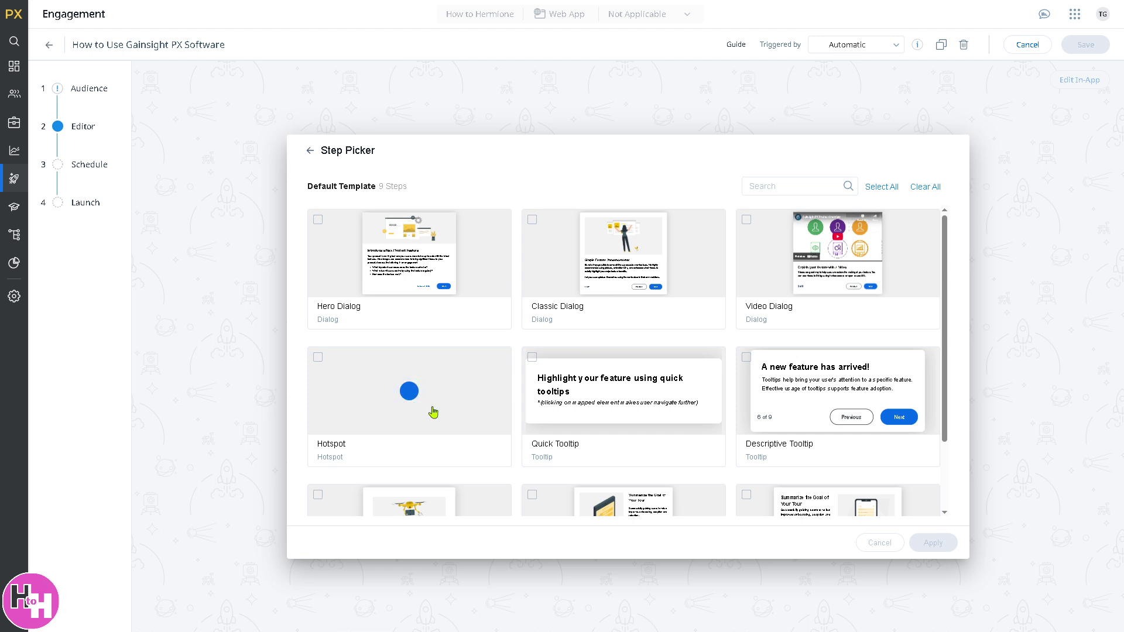
{"action": "left_click", "coordinate": [824, 298]}
{"action": "left_click", "coordinate": [944, 544]}
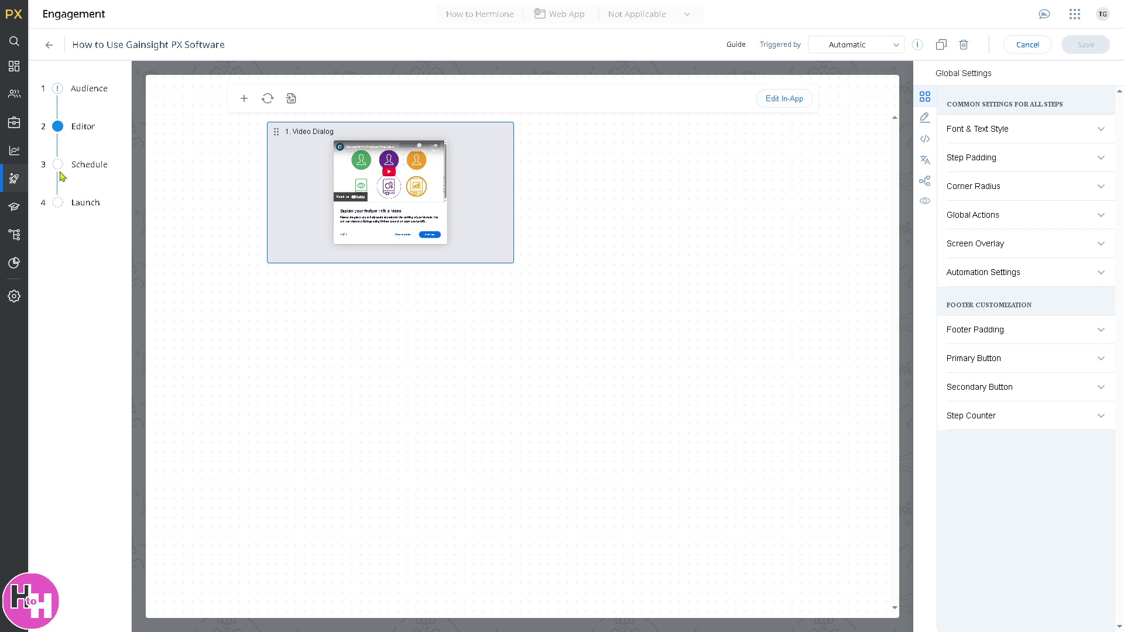
- On the Launch step, enable the Integration environment alongside Stage and Production, then save the guide
{"action": "left_click", "coordinate": [93, 167]}
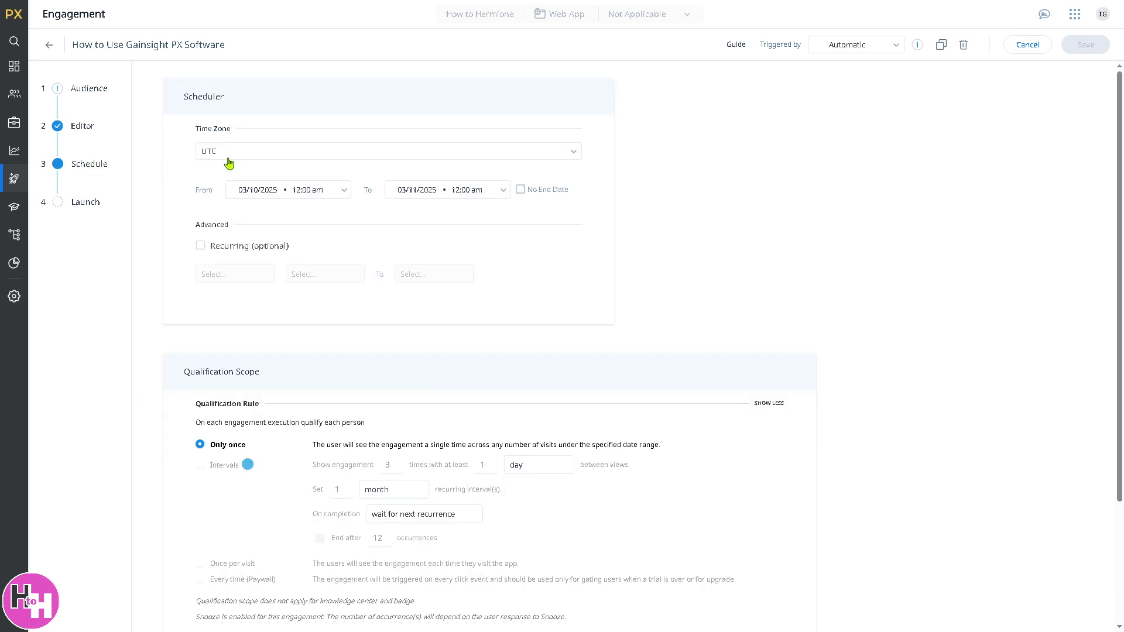
{"action": "left_click", "coordinate": [93, 203]}
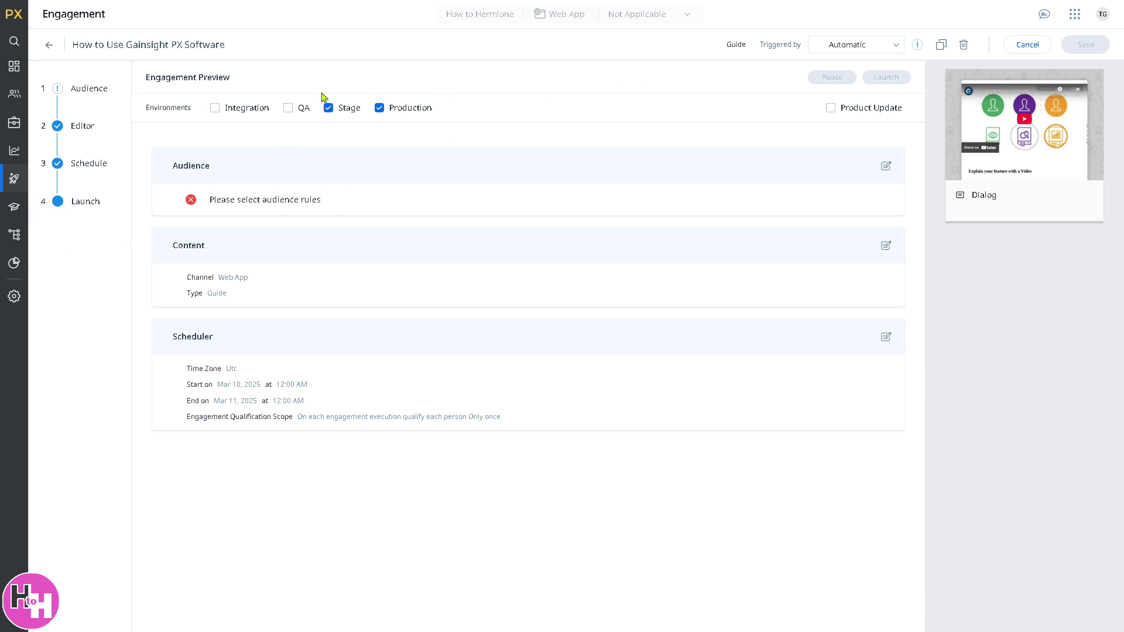
{"action": "left_click", "coordinate": [216, 109]}
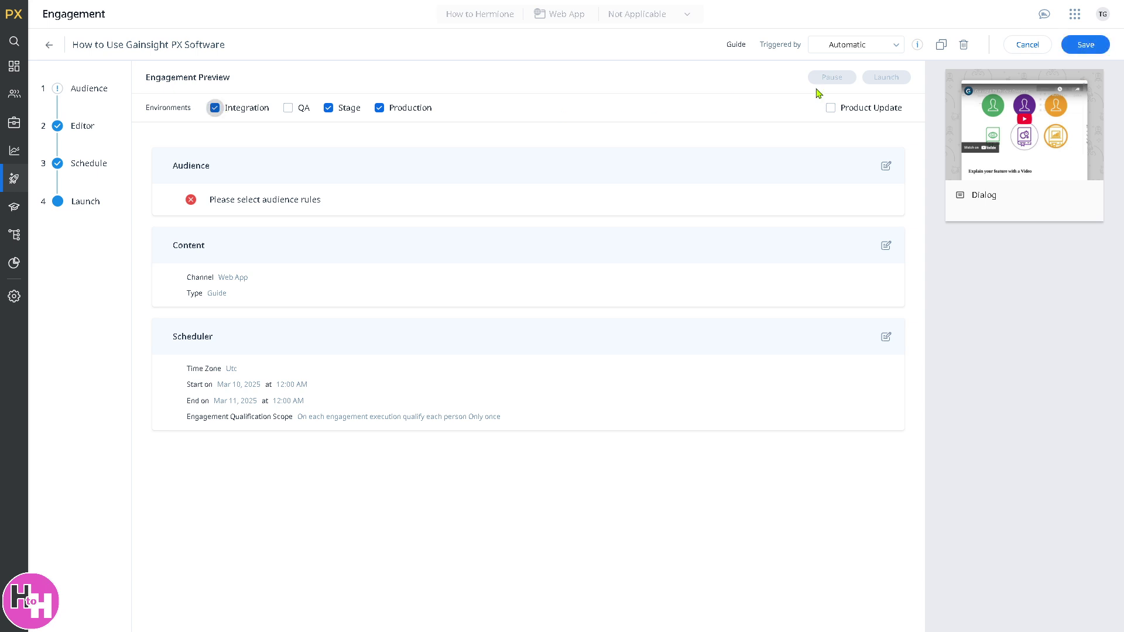
{"action": "left_click", "coordinate": [1080, 46]}
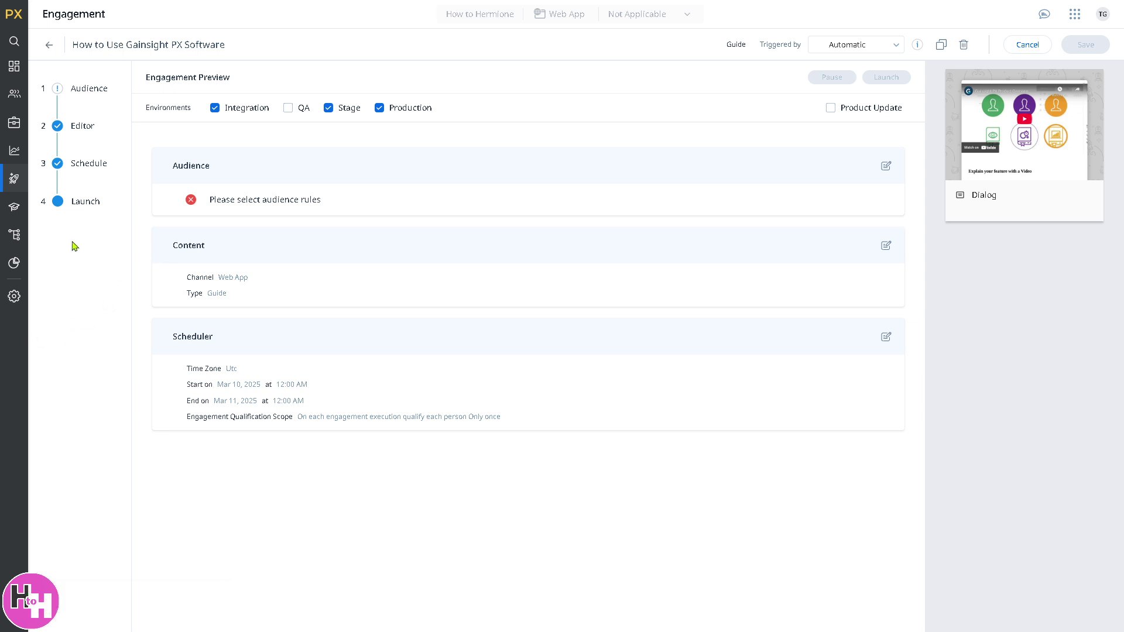
- Start a new Knowledge Center Bot article named 'How to Use Gainsight PX Software'
{"action": "mouse_move", "coordinate": [18, 243]}
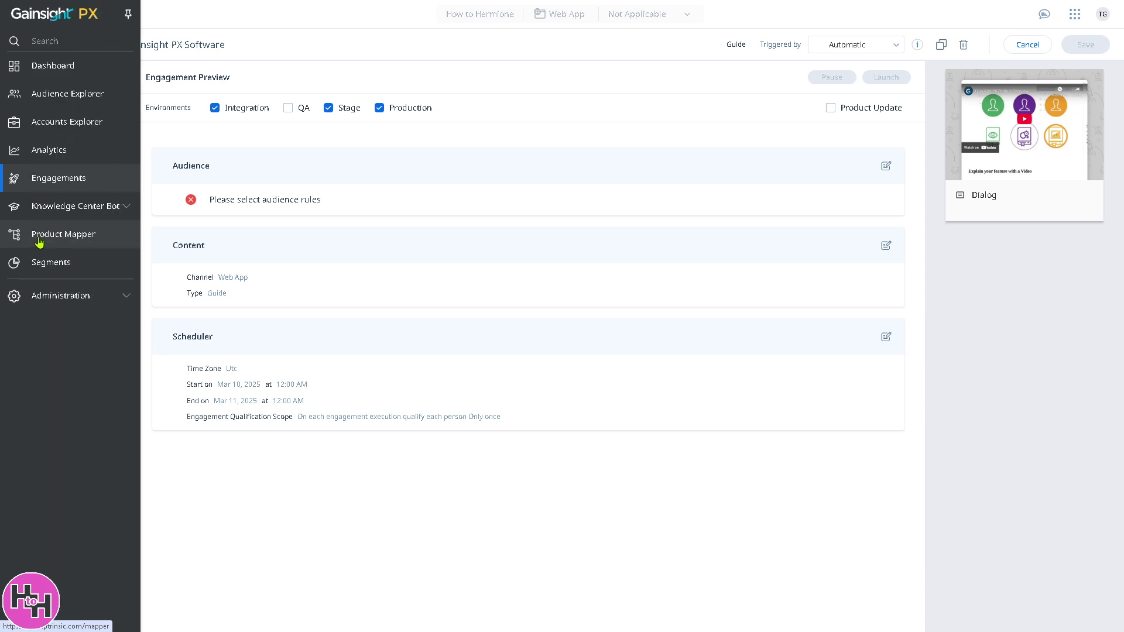
{"action": "left_click", "coordinate": [69, 207]}
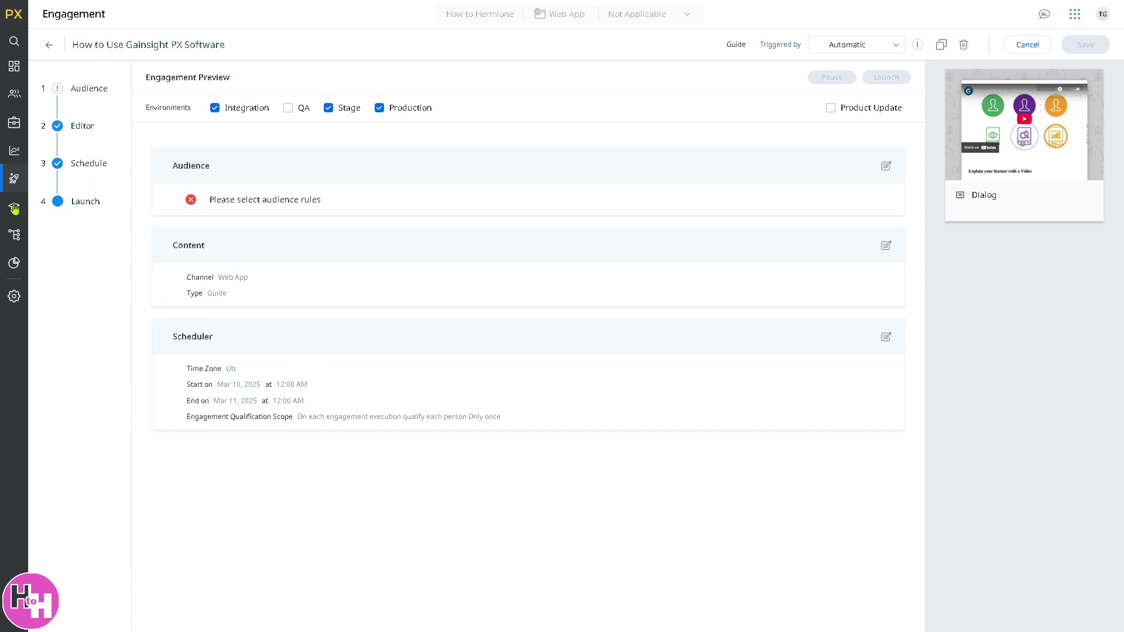
{"action": "mouse_move", "coordinate": [16, 188]}
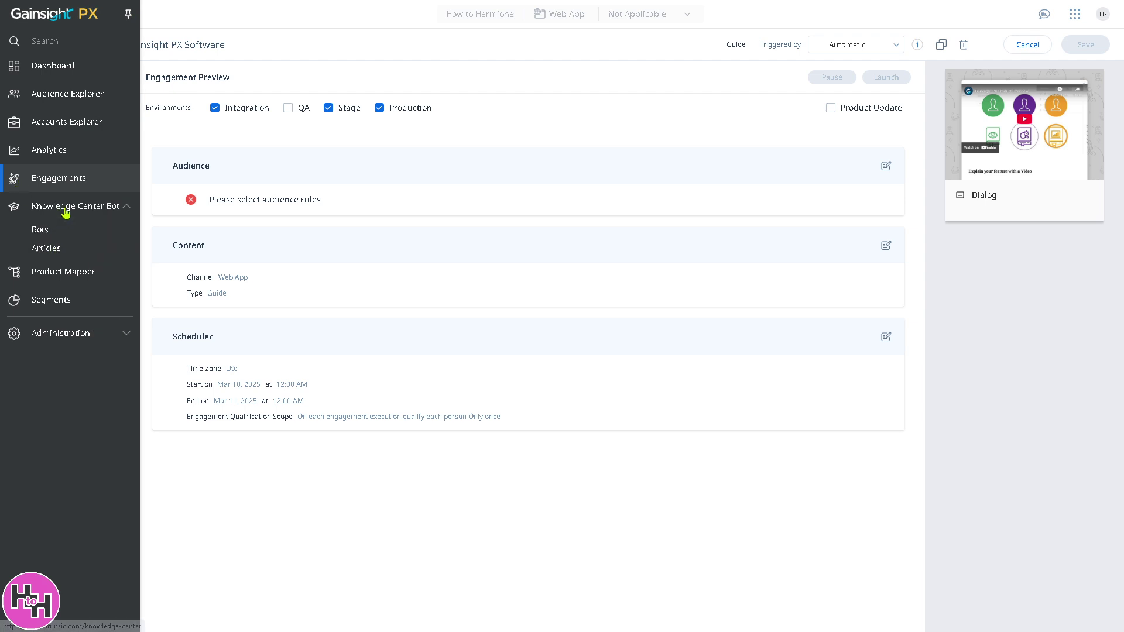
{"action": "left_click", "coordinate": [56, 248]}
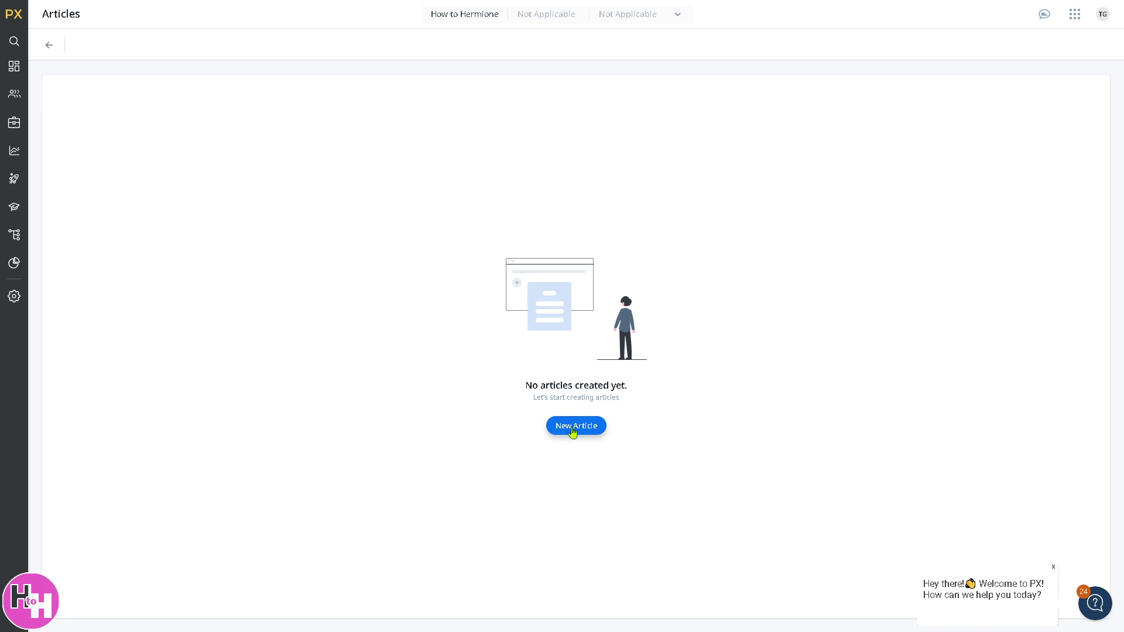
{"action": "left_click", "coordinate": [576, 426]}
{"action": "left_click", "coordinate": [81, 138]}
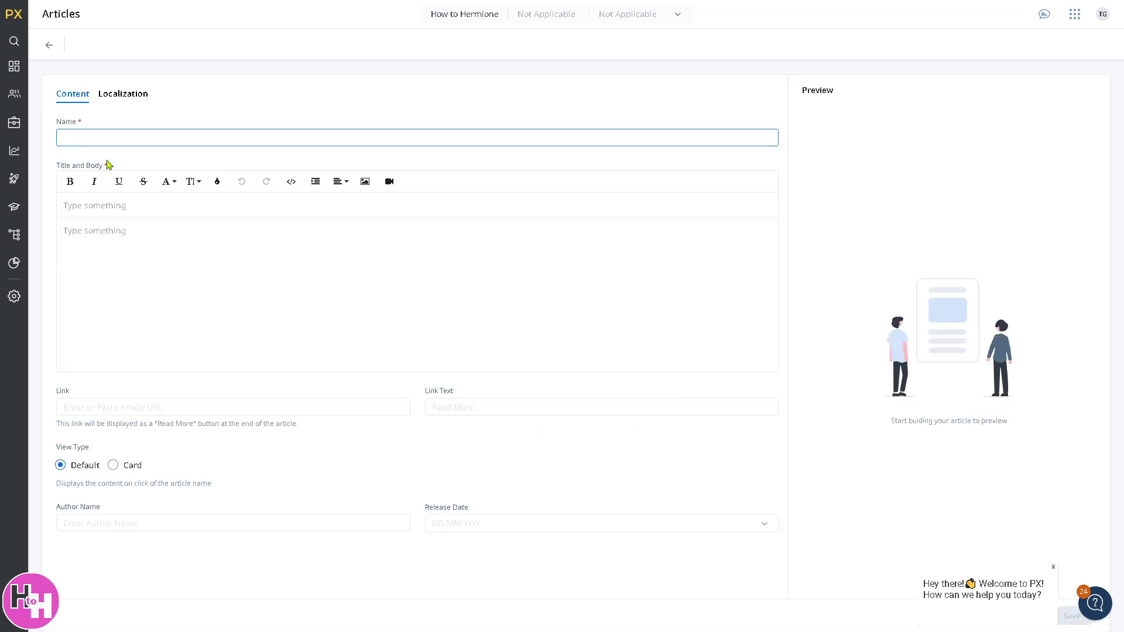
{"action": "type", "text": "How to Use Gainsight PX Software"}
- Paste the same title into the article body and make it bold
{"action": "left_click", "coordinate": [138, 230]}
{"action": "type", "text": "How to Use Gainsight PX Software"}
{"action": "key", "text": "ctrl+a"}
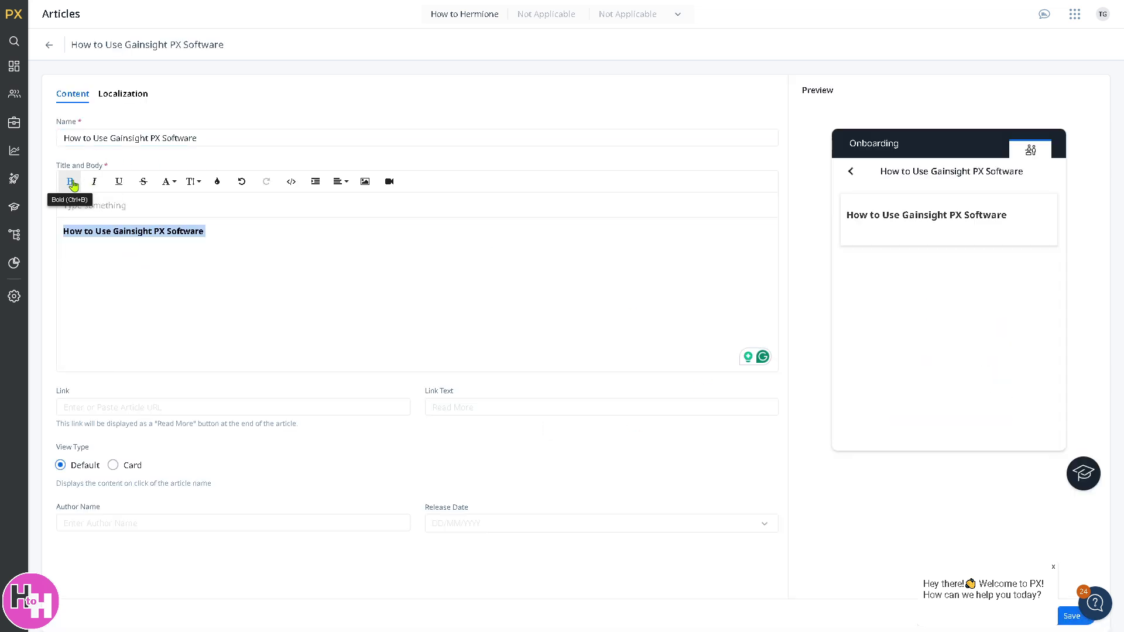
{"action": "left_click", "coordinate": [71, 183]}
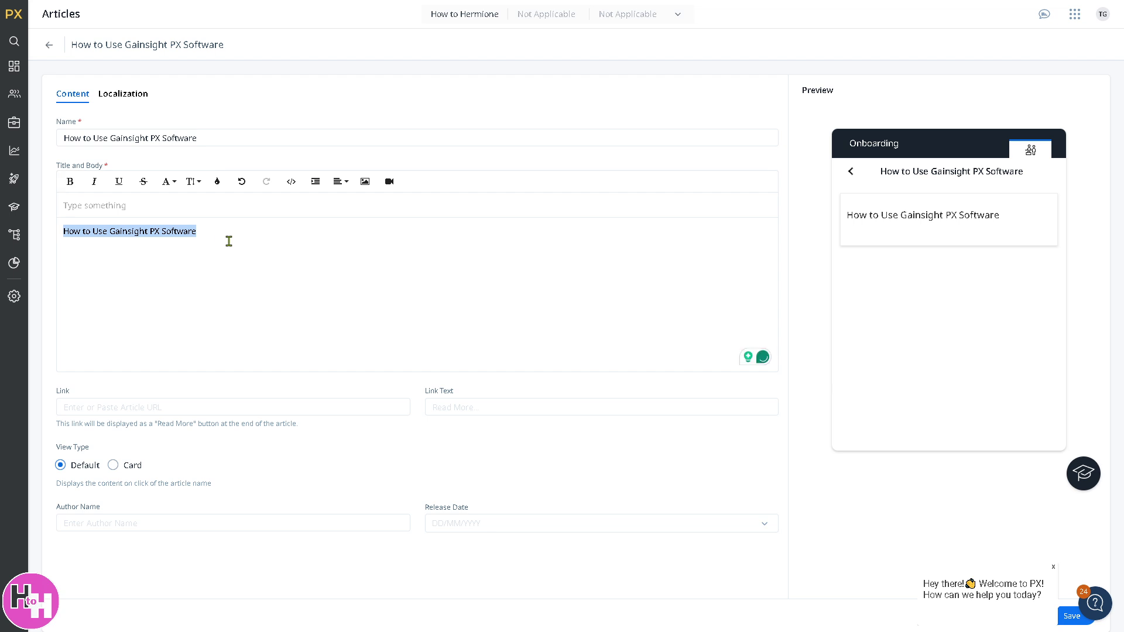
{"action": "key", "text": "ctrl+b"}
{"action": "left_click", "coordinate": [256, 249]}
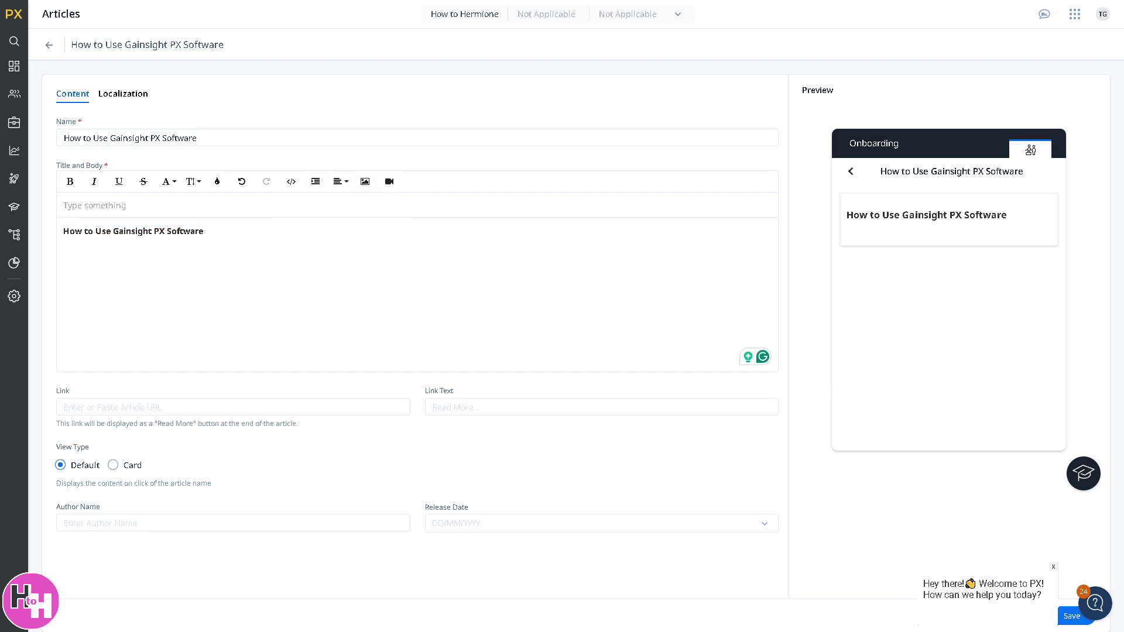
- Insert the pink logo image into the body, shrink it, and return to the articles list
{"action": "key", "text": "ctrl+v"}
{"action": "left_click", "coordinate": [236, 245]}
{"action": "left_click_drag", "start_coordinate": [236, 249], "coordinate": [175, 311]}
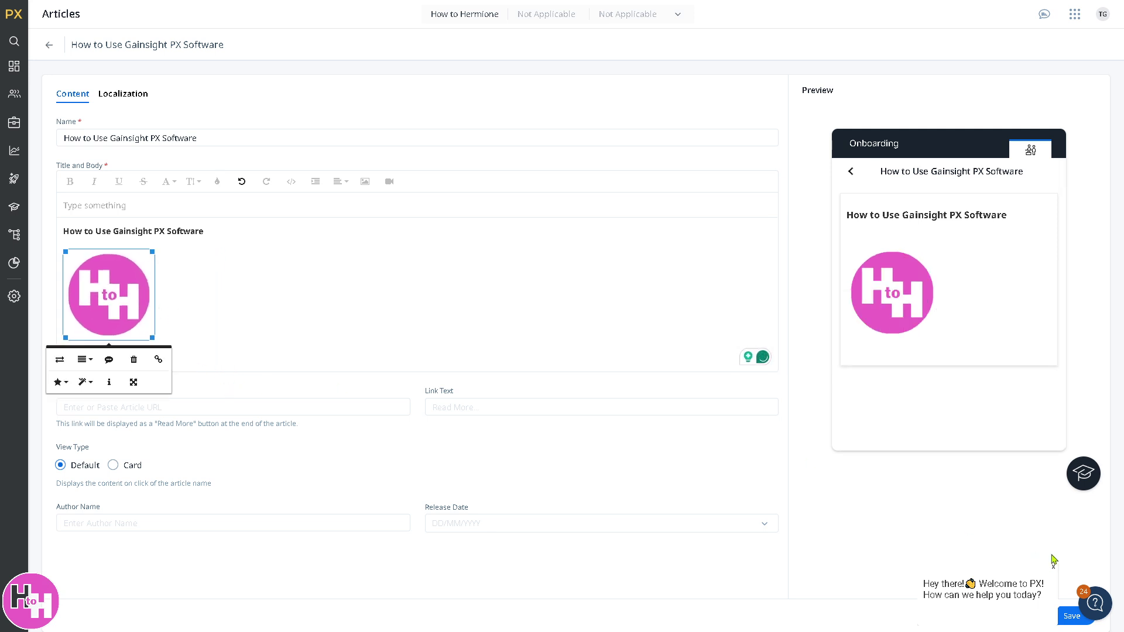
{"action": "left_click", "coordinate": [1072, 617]}
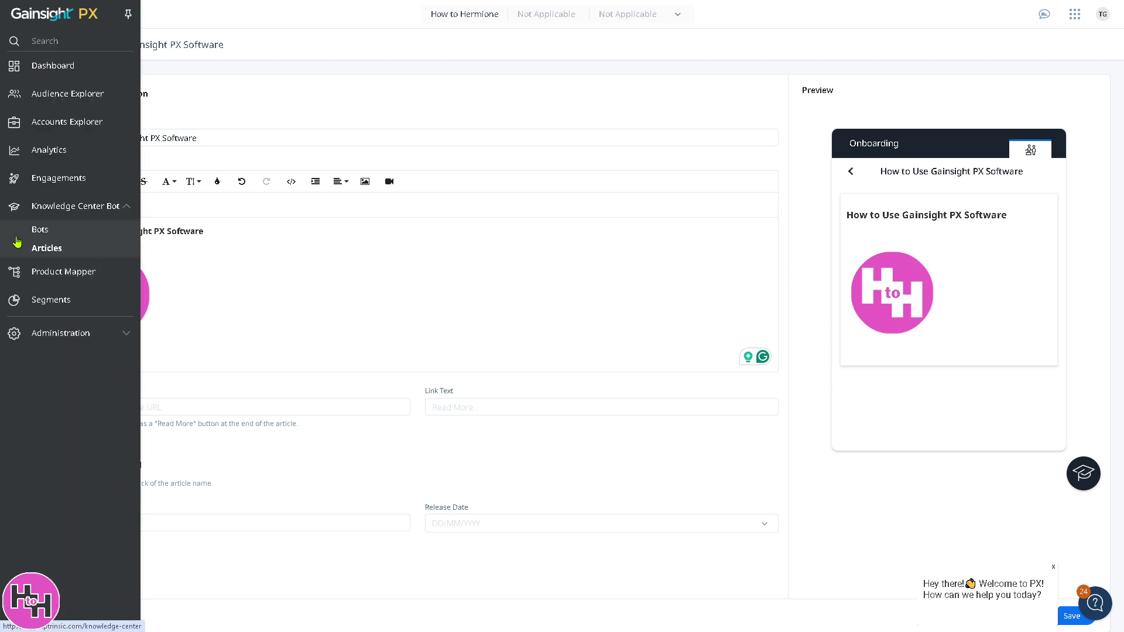
{"action": "left_click", "coordinate": [17, 243]}
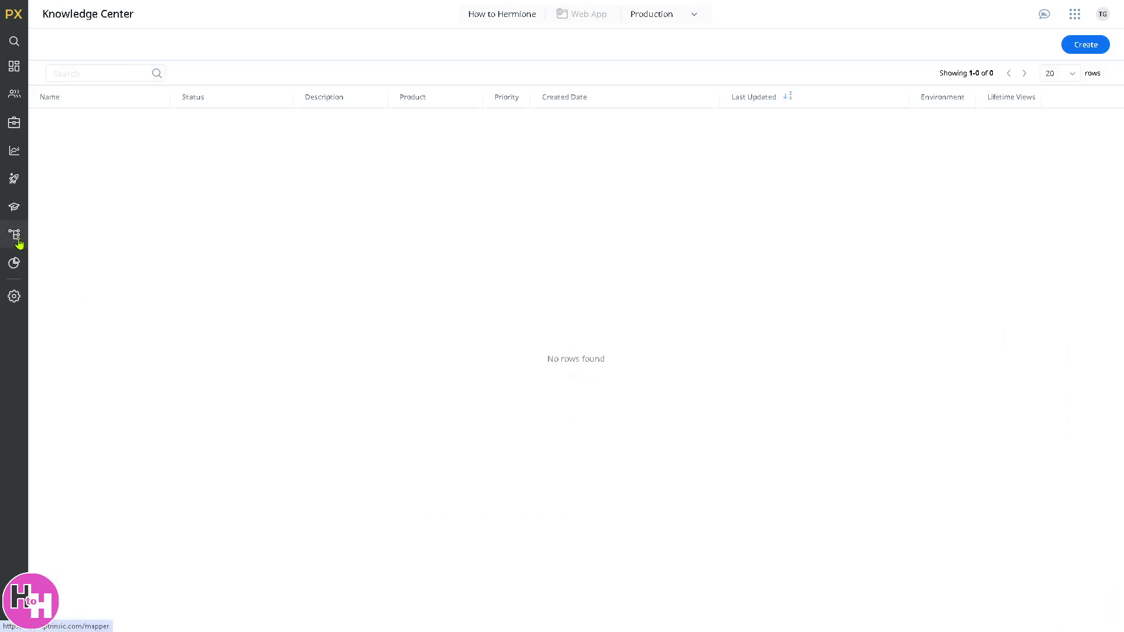
- View the empty Product Mapper 'Map Product In-App' page, then go to the Segments list
{"action": "left_click", "coordinate": [16, 237]}
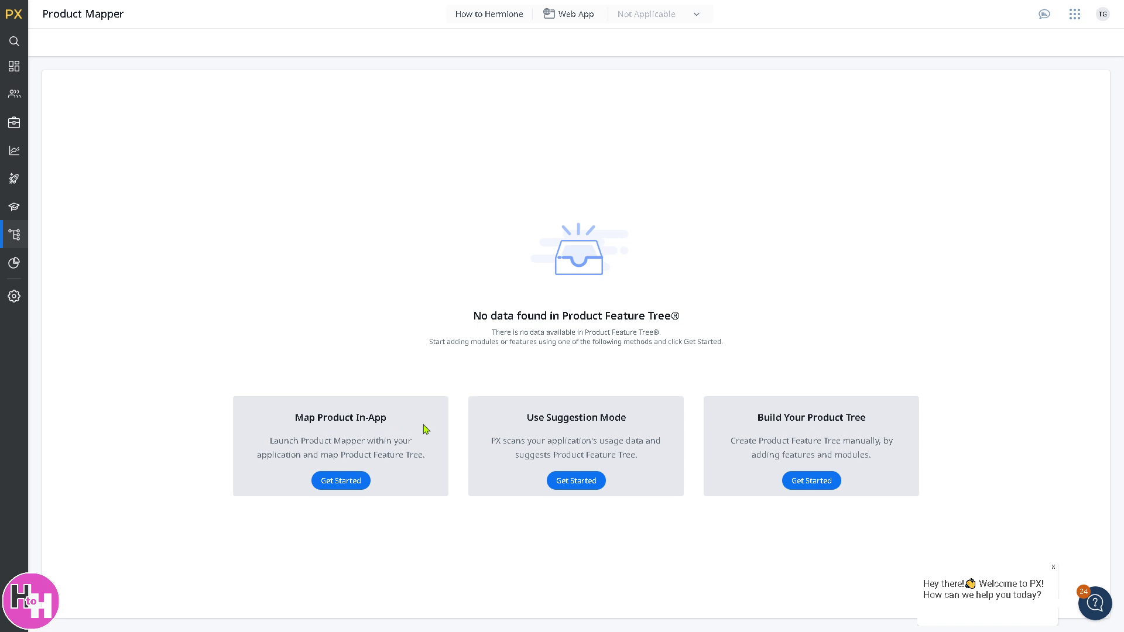
{"action": "left_click_drag", "start_coordinate": [325, 418], "coordinate": [389, 419]}
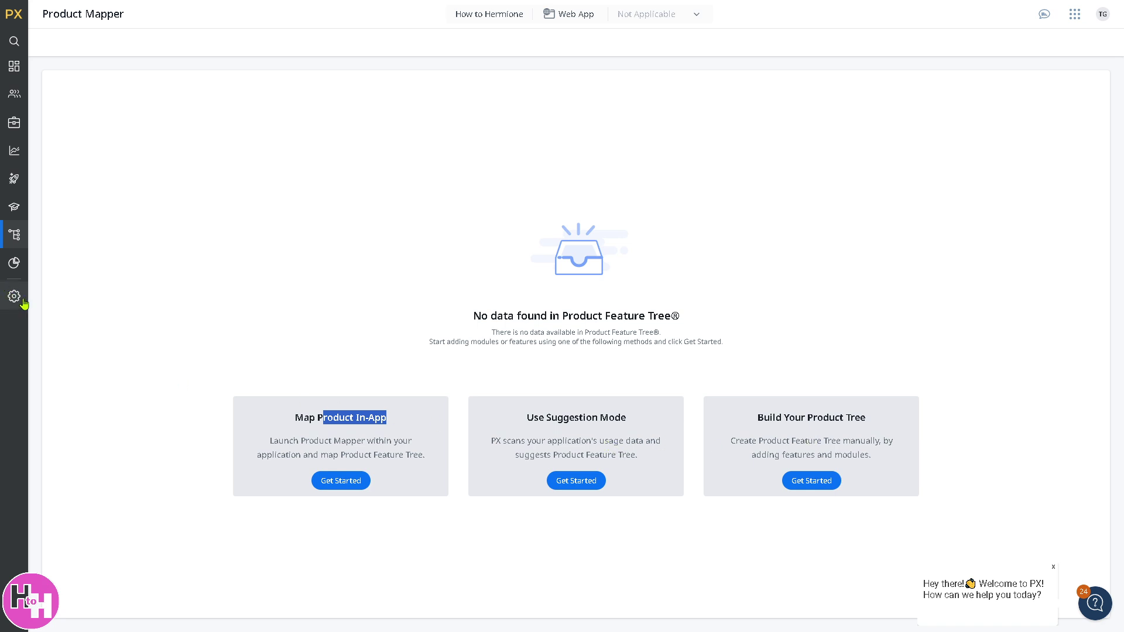
{"action": "mouse_move", "coordinate": [16, 268]}
{"action": "left_click", "coordinate": [51, 300]}
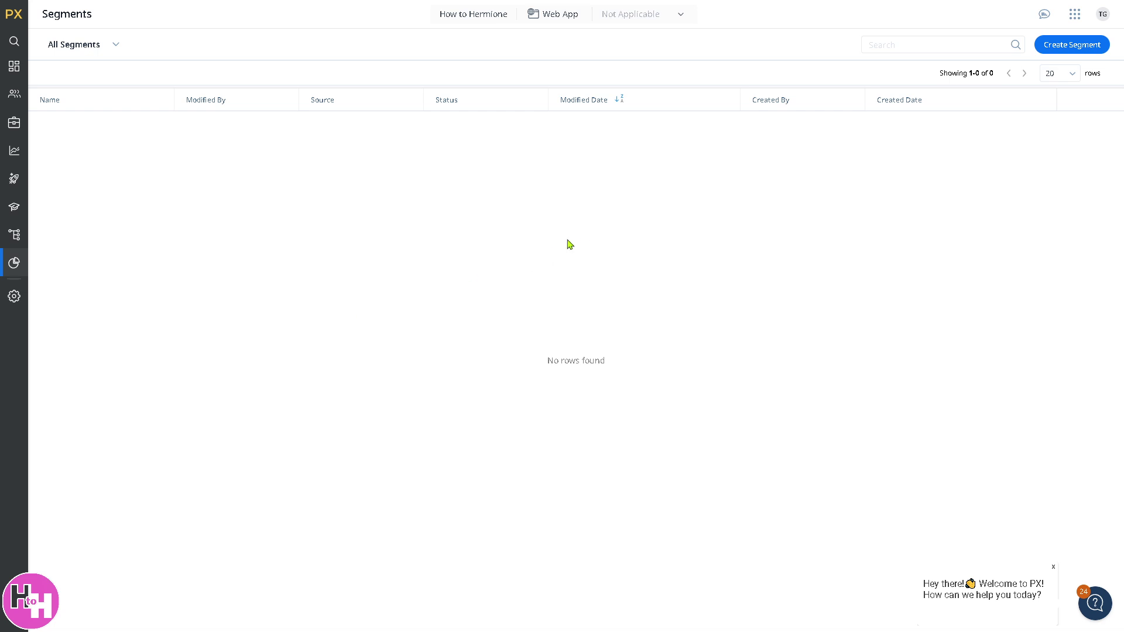
- Create a new segment with the Define Rules option and continue to the rule builder
{"action": "left_click", "coordinate": [1059, 45]}
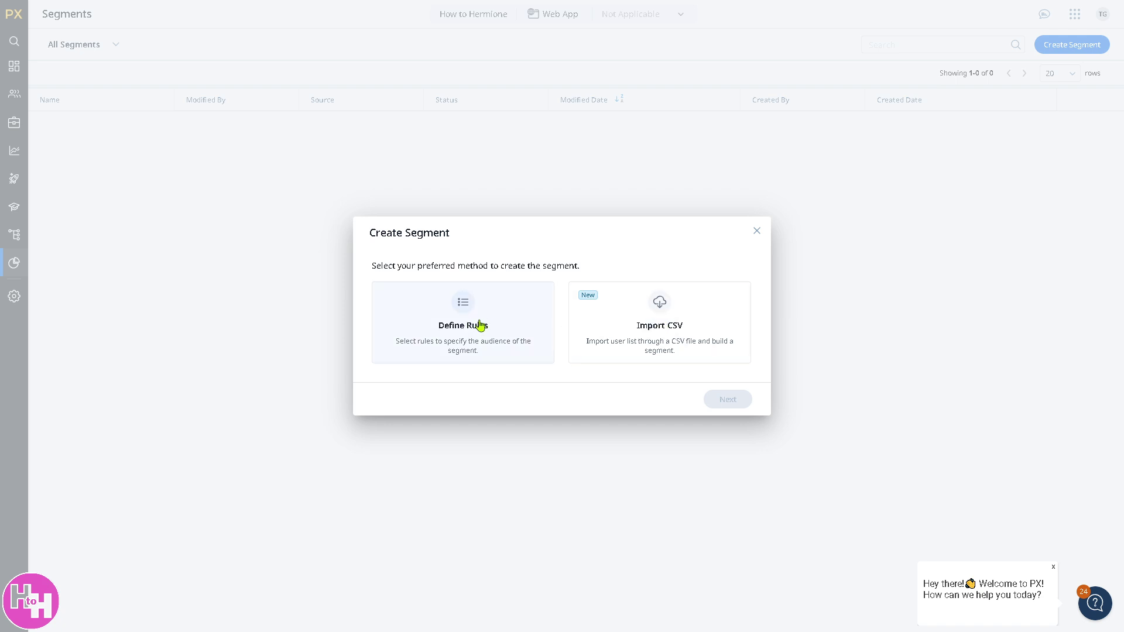
{"action": "left_click", "coordinate": [462, 307]}
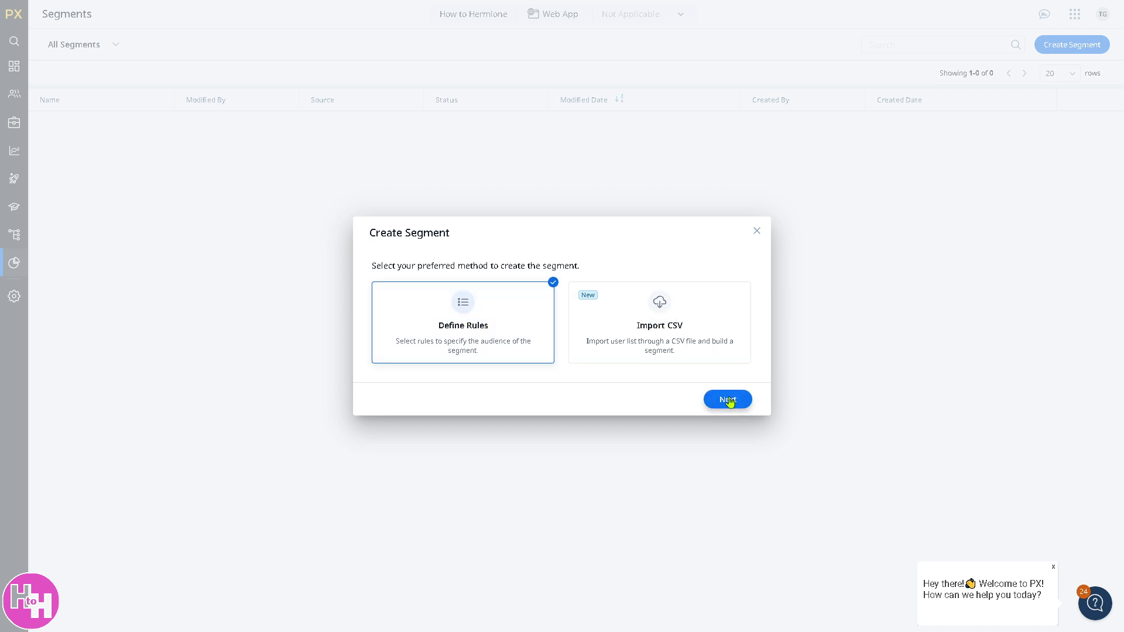
{"action": "left_click", "coordinate": [728, 400]}
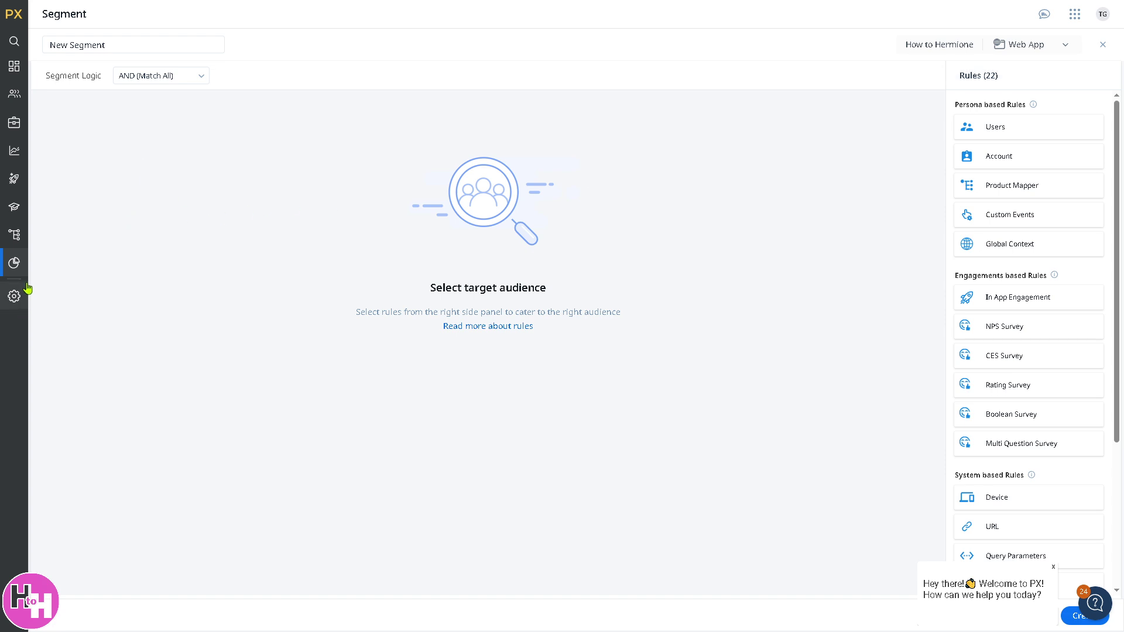
- Open the Integrations page under Administration's INTEGRATIONS group
{"action": "mouse_move", "coordinate": [17, 296]}
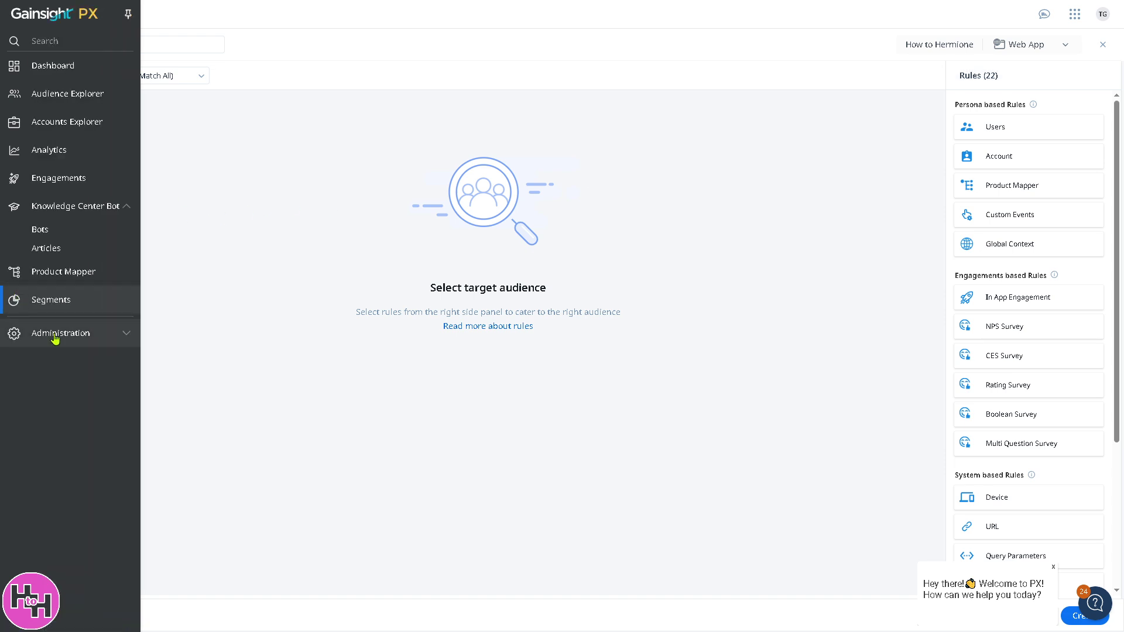
{"action": "left_click", "coordinate": [55, 334]}
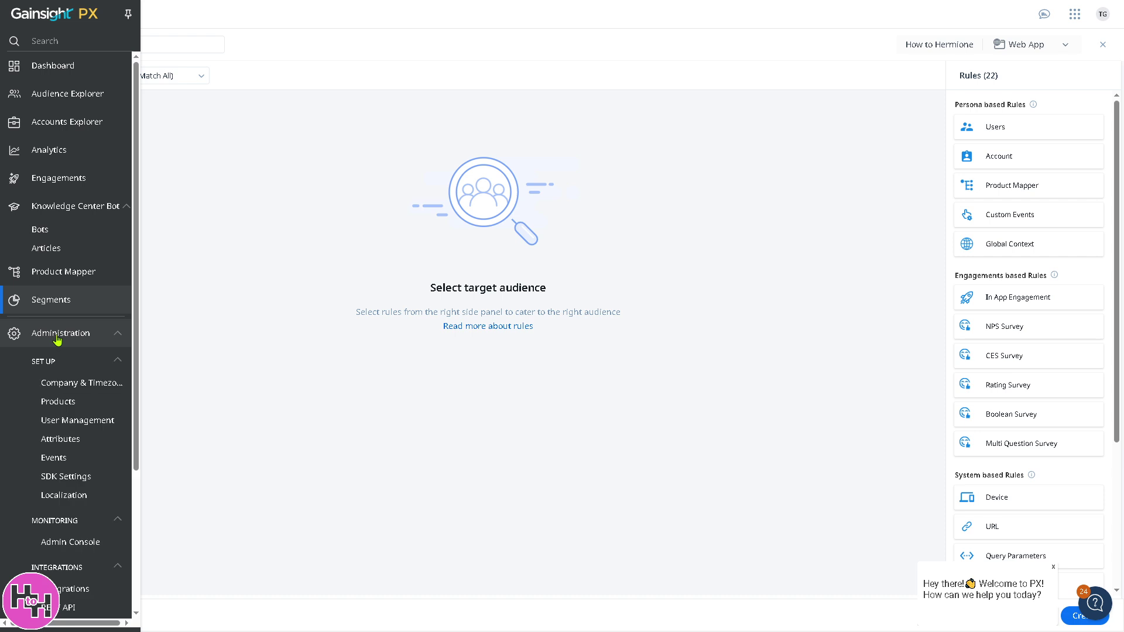
{"action": "scroll", "coordinate": [82, 397], "scroll_direction": "down", "scroll_amount": 1}
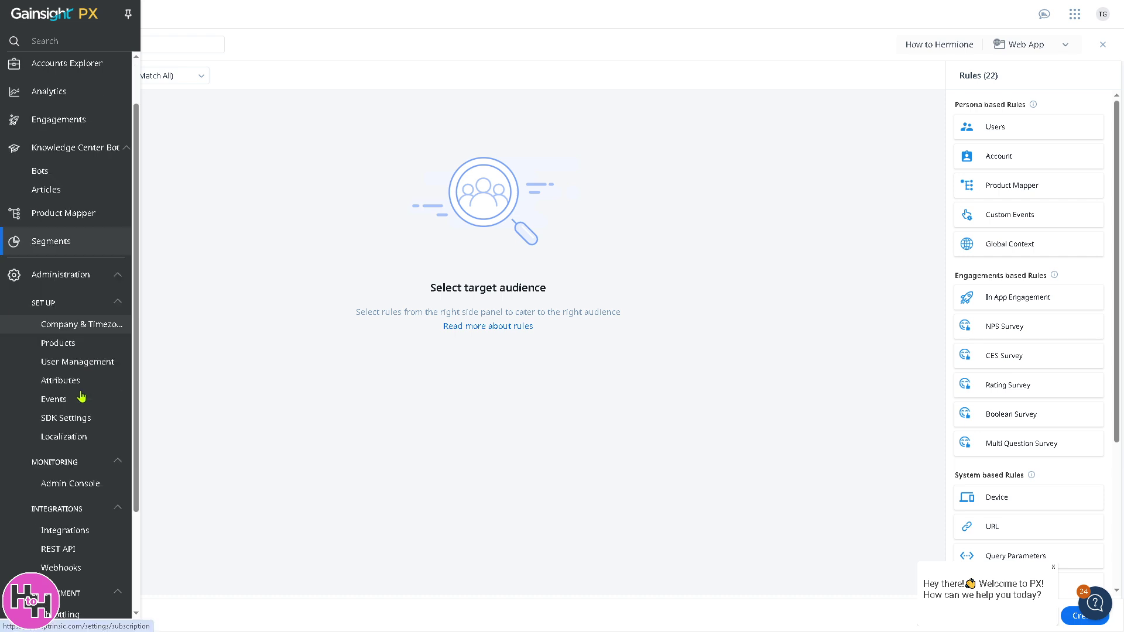
{"action": "left_click", "coordinate": [61, 509]}
{"action": "left_click", "coordinate": [80, 521]}
{"action": "left_click", "coordinate": [70, 536]}
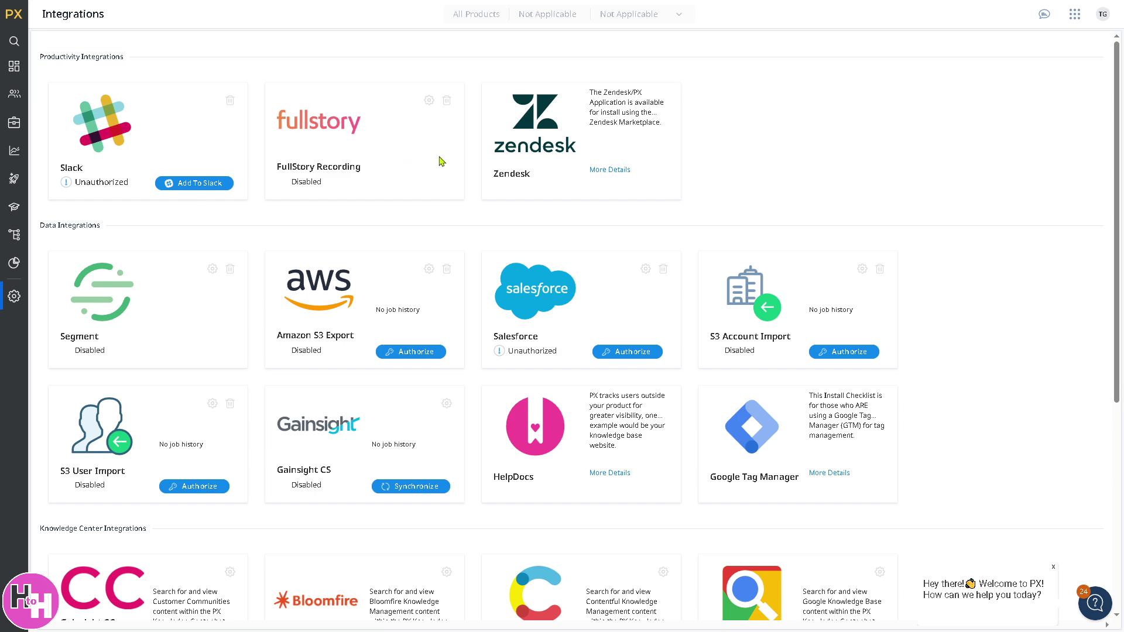
- Browse through the integration cards, then return to the Dashboard
{"action": "scroll", "coordinate": [246, 299], "scroll_direction": "down", "scroll_amount": 3}
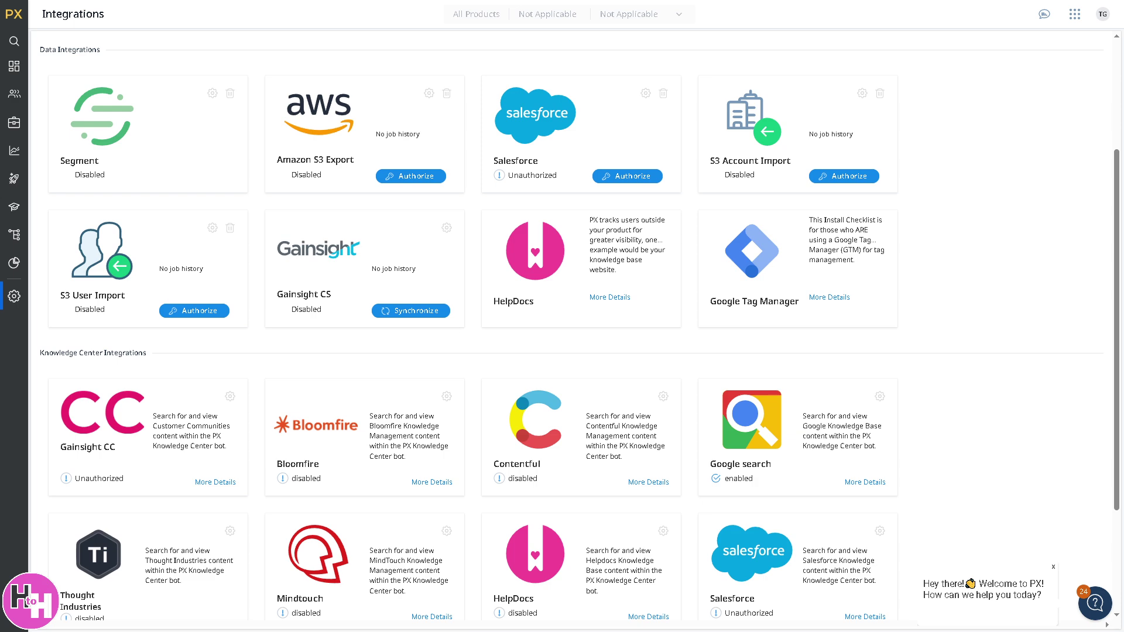
{"action": "scroll", "coordinate": [478, 340], "scroll_direction": "down", "scroll_amount": 1}
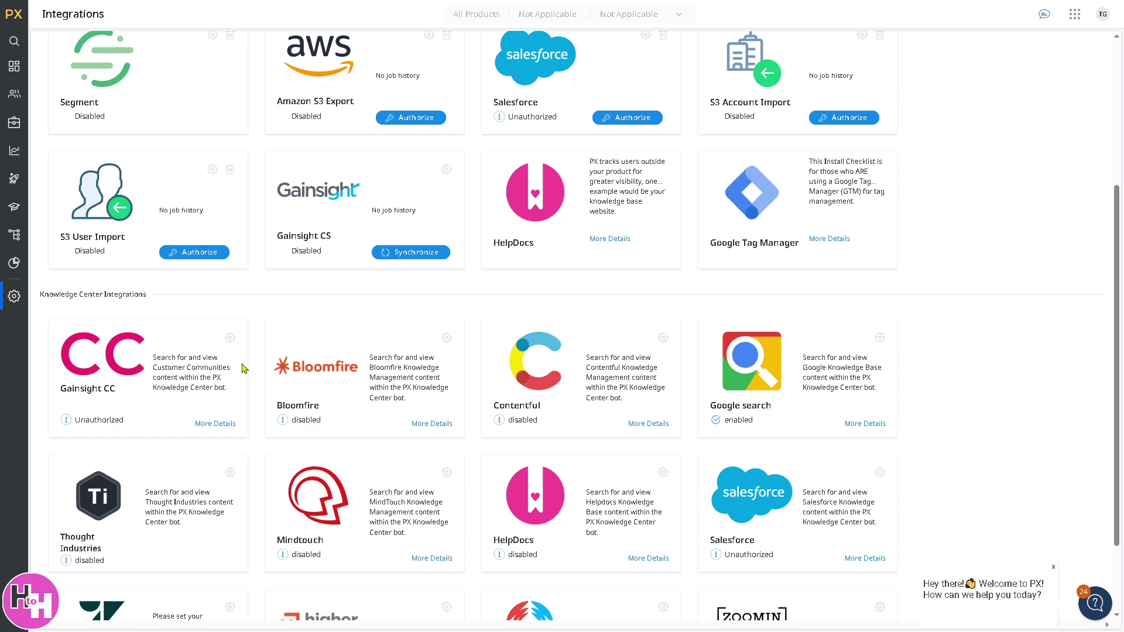
{"action": "scroll", "coordinate": [244, 368], "scroll_direction": "down", "scroll_amount": 2}
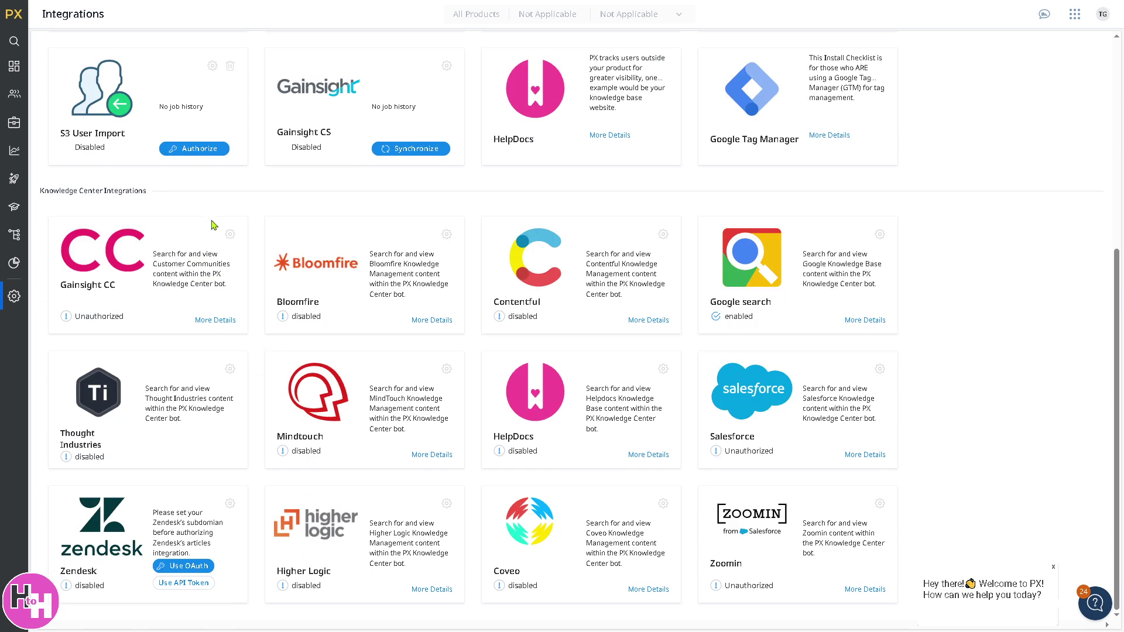
{"action": "scroll", "coordinate": [110, 112], "scroll_direction": "up", "scroll_amount": 2}
{"action": "scroll", "coordinate": [202, 126], "scroll_direction": "up", "scroll_amount": 1}
{"action": "scroll", "coordinate": [53, 45], "scroll_direction": "down", "scroll_amount": 1}
{"action": "left_click", "coordinate": [14, 66]}
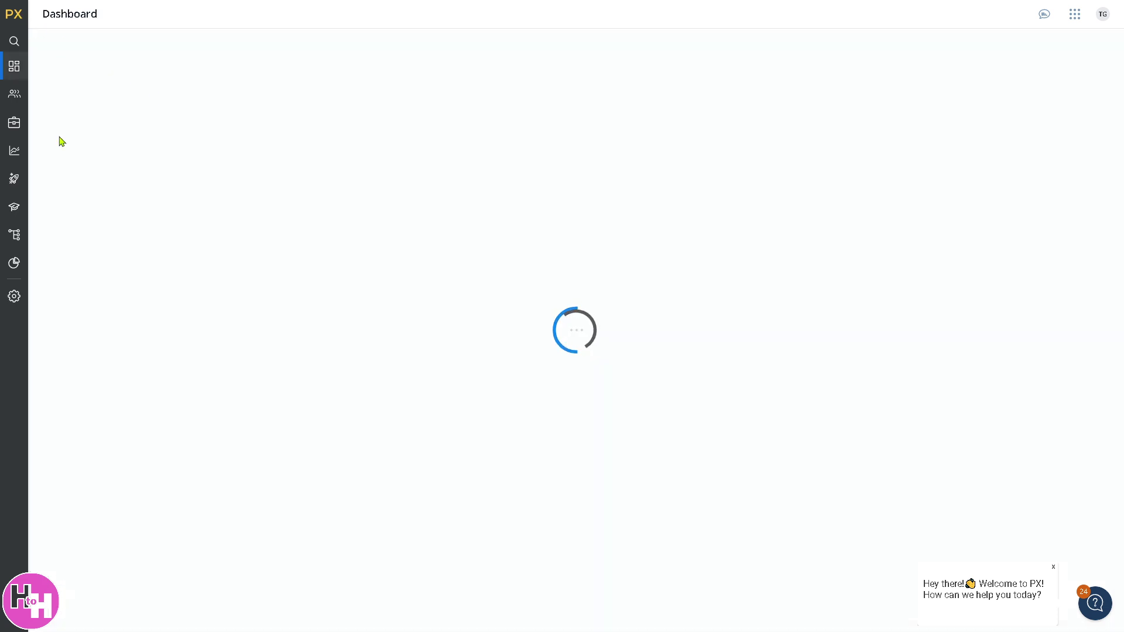